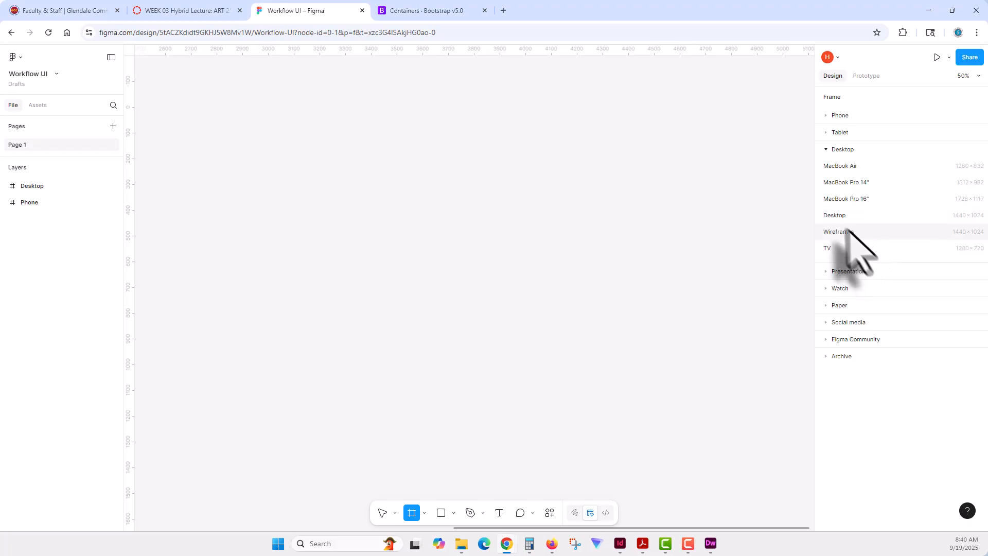
# - Create a 1440 × 1024 Desktop frame and add a layout guide of 12 columns to it
pyautogui.click(839, 215)
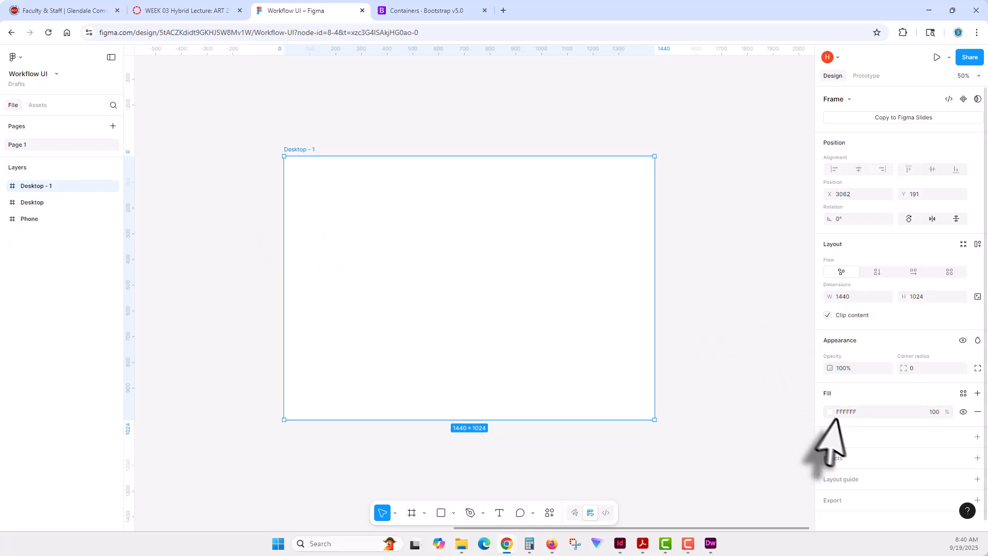
pyautogui.click(842, 481)
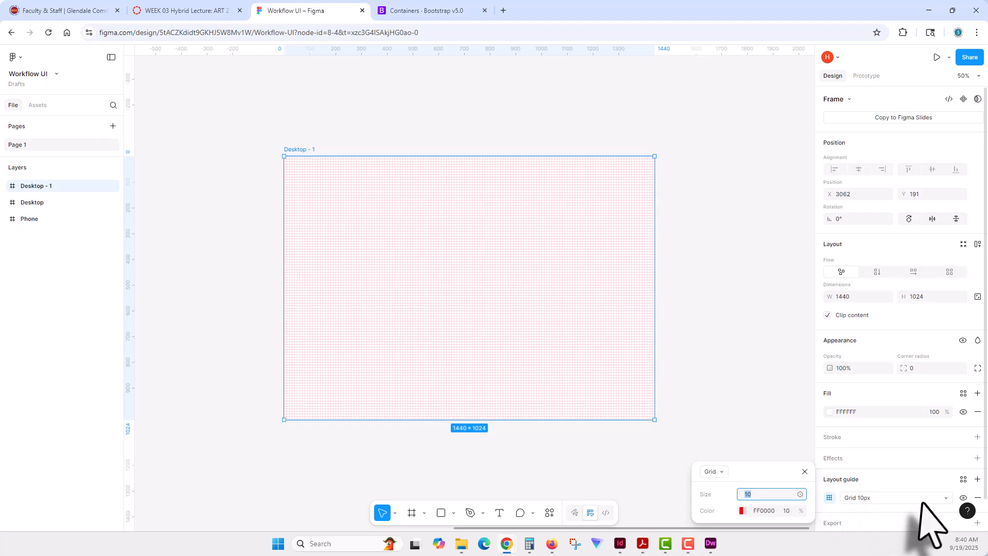
pyautogui.click(714, 471)
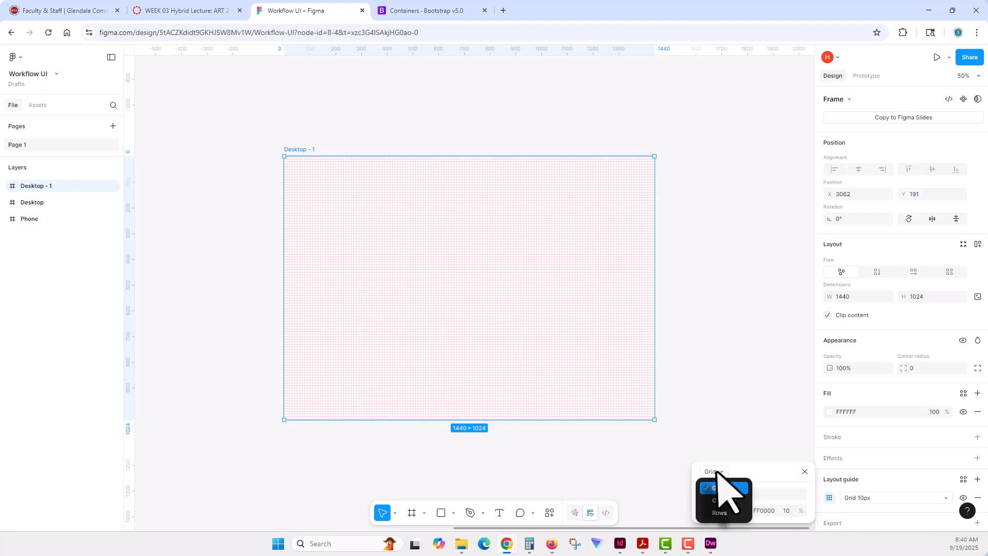
pyautogui.click(723, 501)
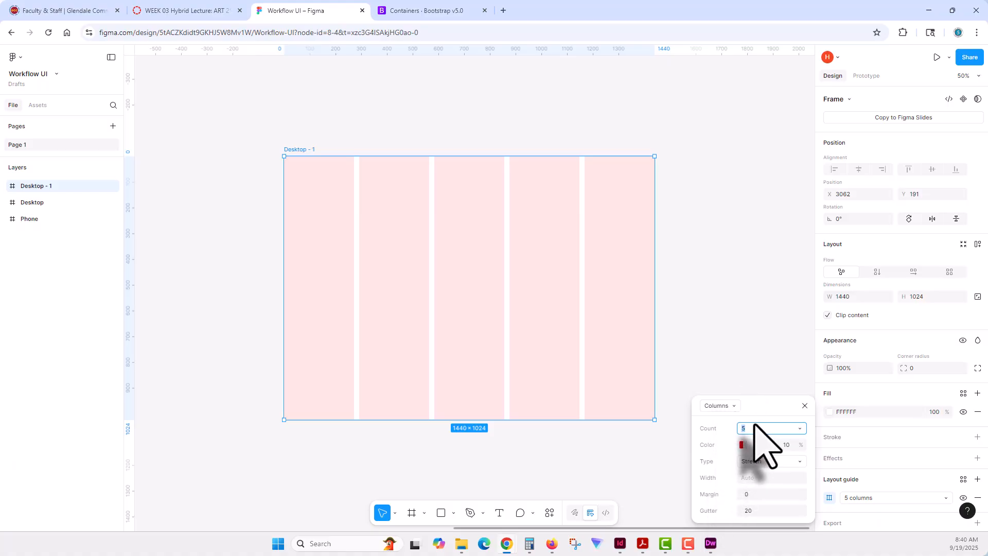
pyautogui.write('12')
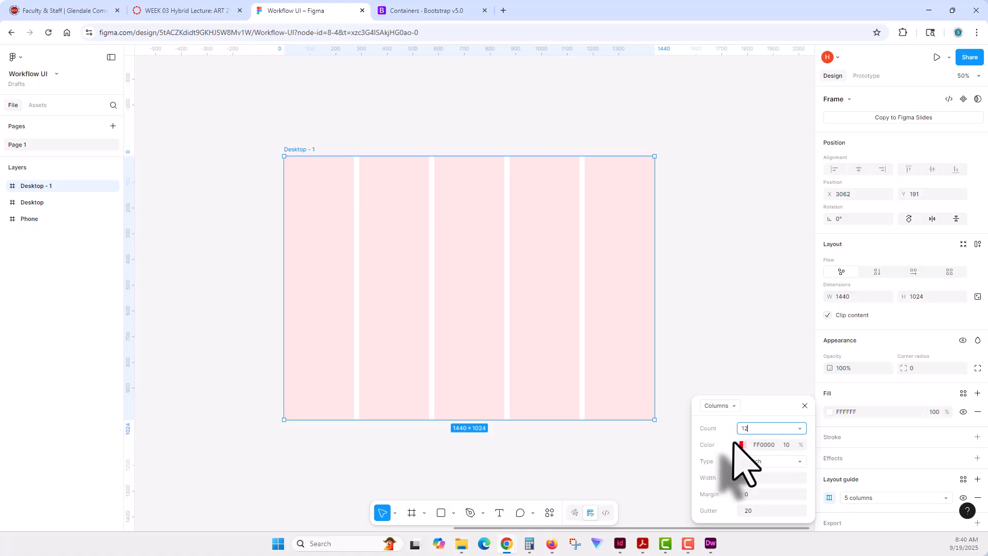
pyautogui.press('Return')
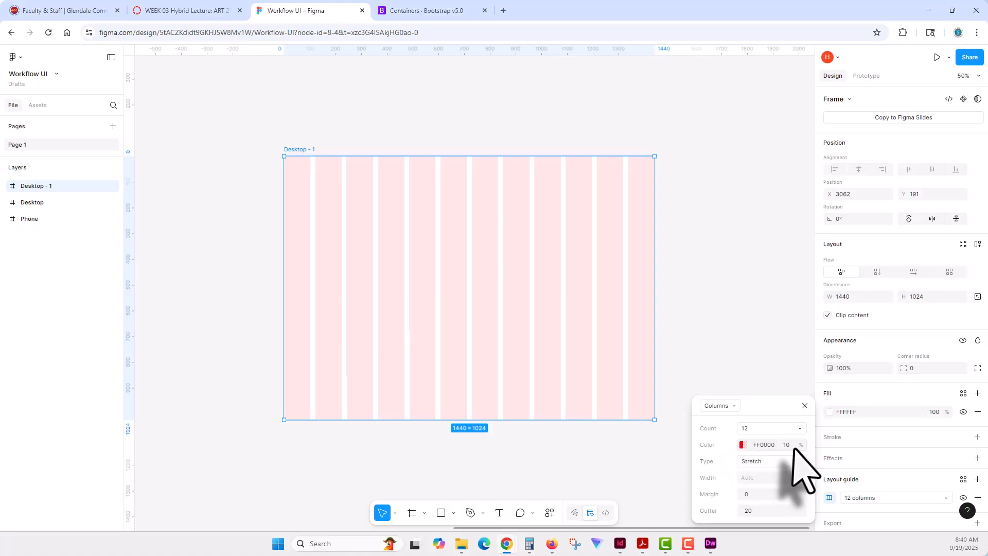
# - Keep the column guide's type as Stretch, set its gutter to 30 and give it a side margin
pyautogui.click(770, 461)
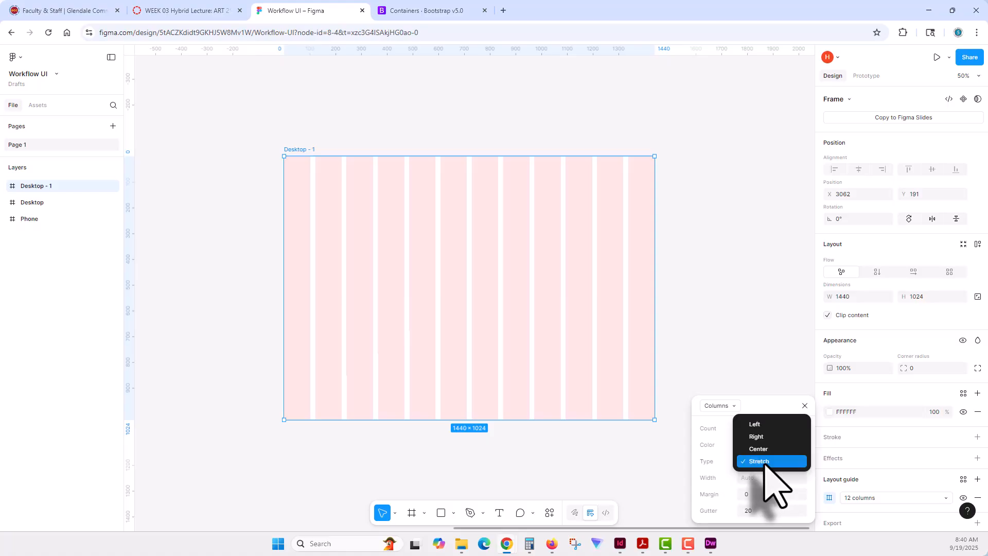
pyautogui.click(764, 461)
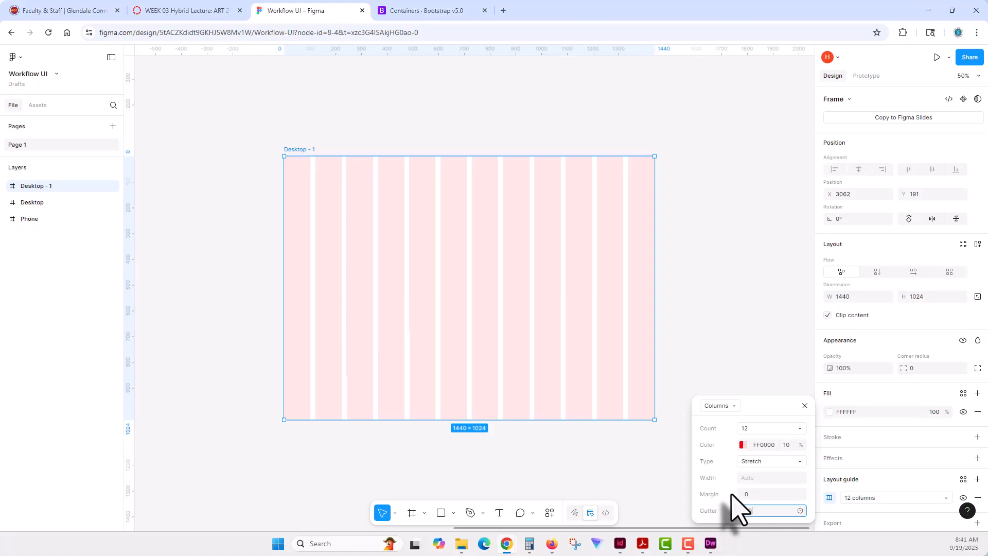
pyautogui.press('Return')
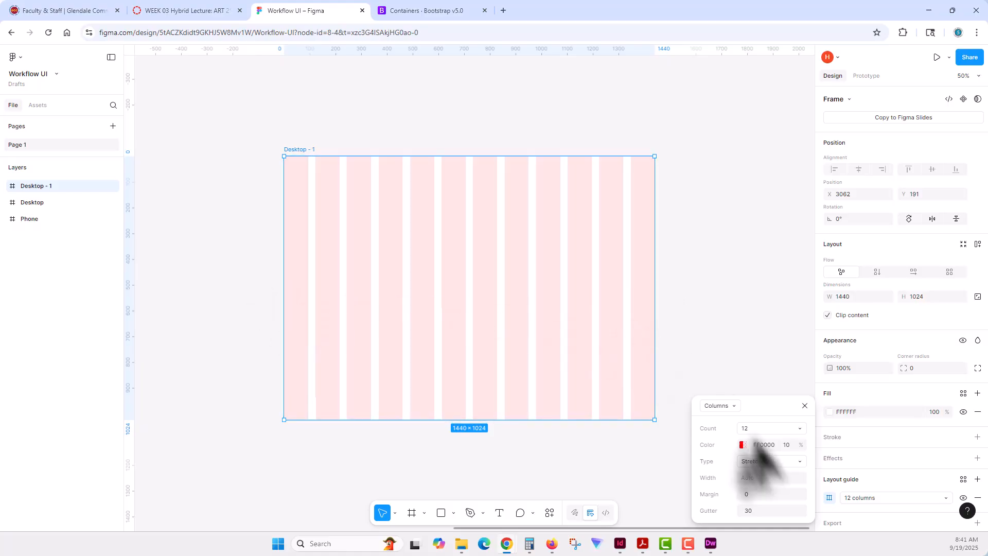
pyautogui.moveTo(746, 494); pyautogui.dragTo(731, 495)
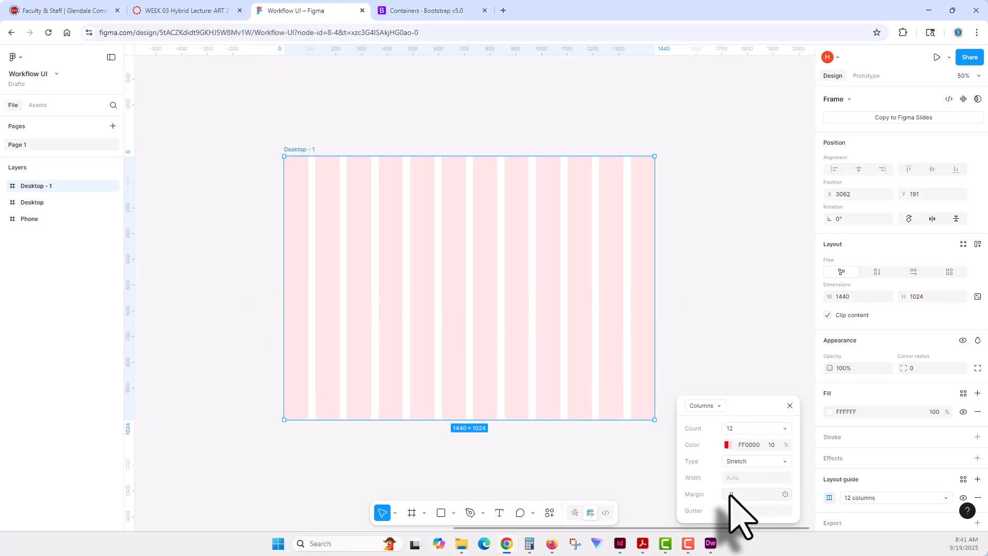
pyautogui.doubleClick(731, 493)
pyautogui.write('1')
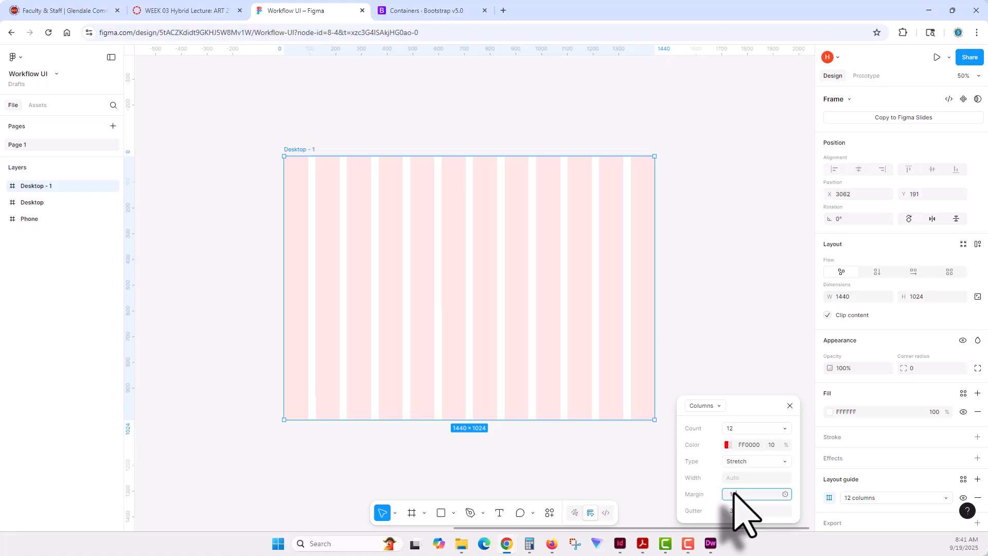
pyautogui.write('0')
pyautogui.click(738, 331)
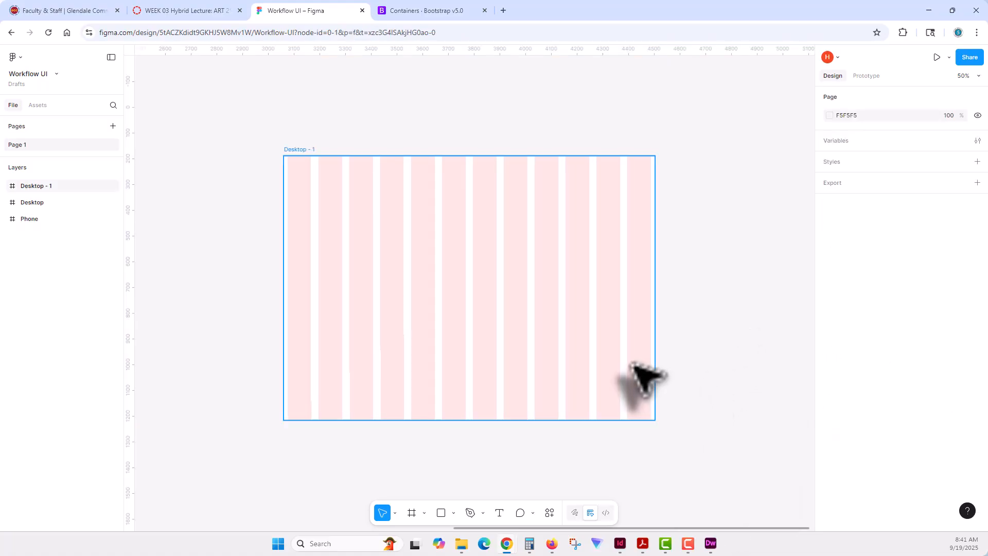
# - Hide the 12-column stretch guide on the Desktop - 1 frame
pyautogui.click(637, 380)
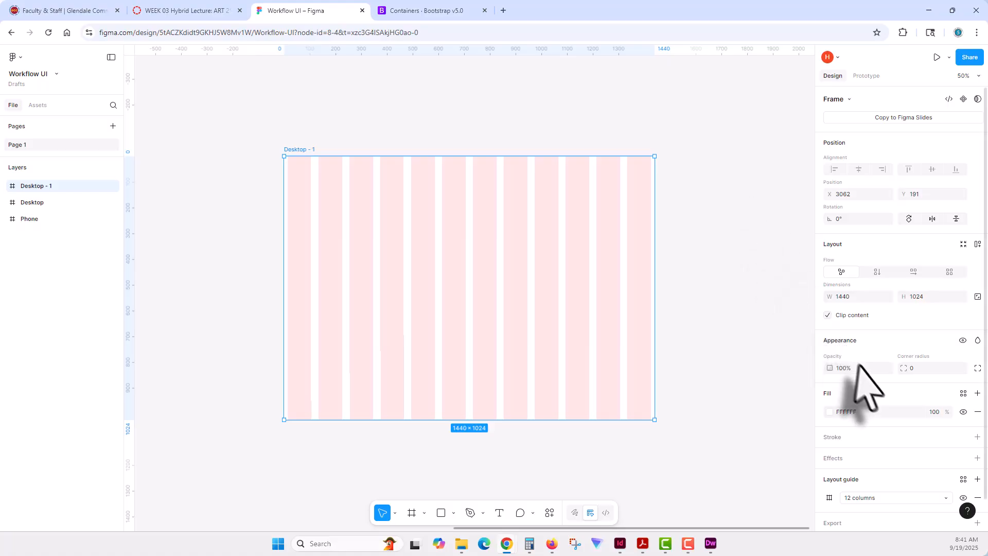
pyautogui.click(162, 221)
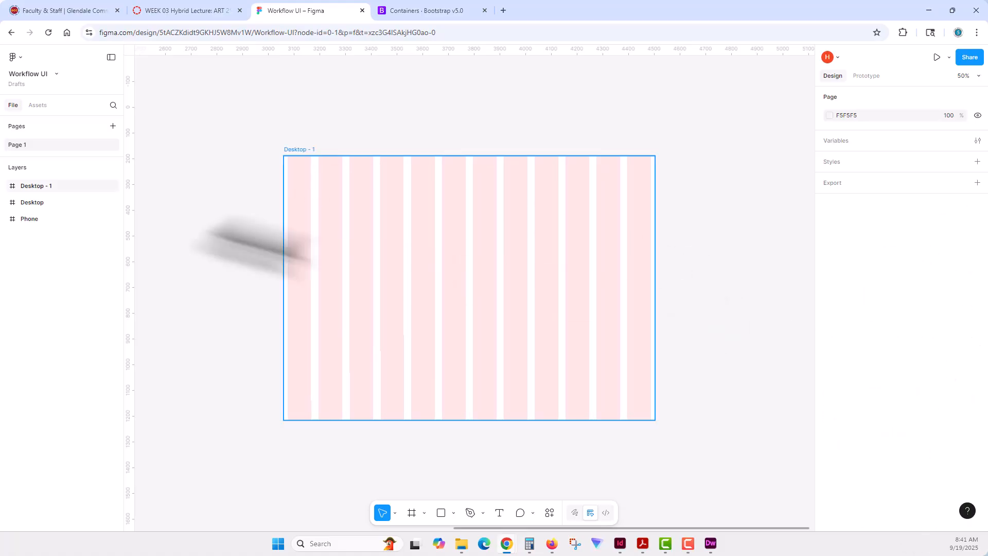
pyautogui.click(32, 186)
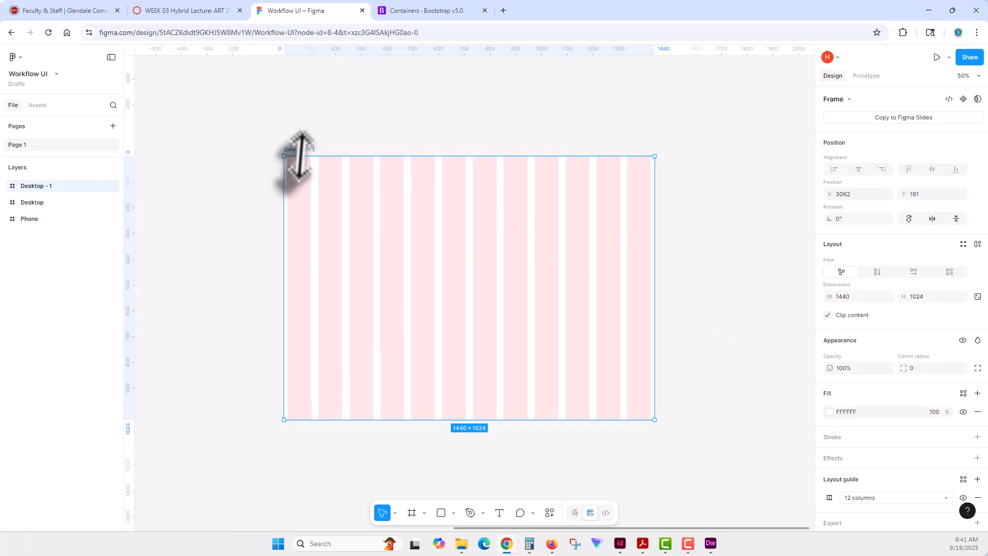
pyautogui.click(963, 498)
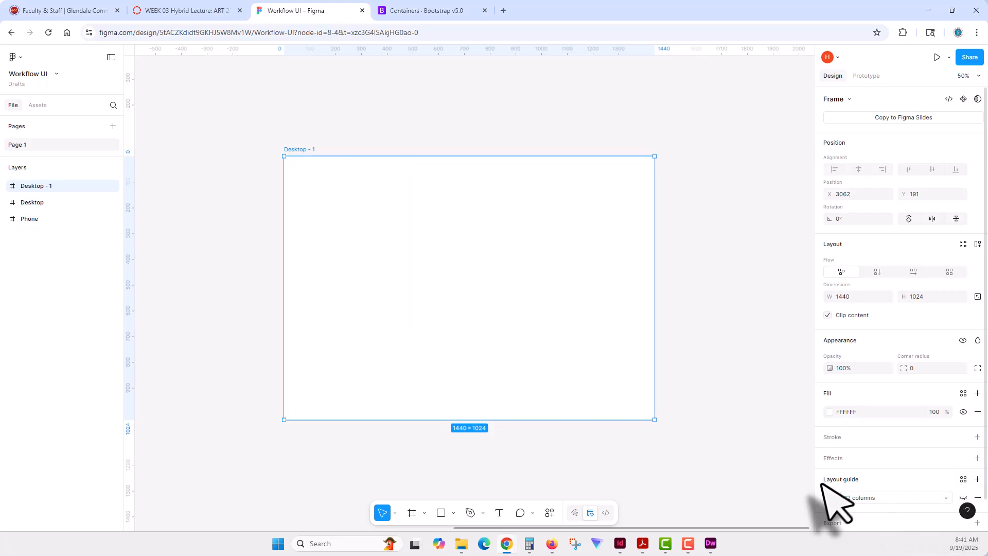
# - Add a second layout guide to Desktop - 1 with 12 columns and the Center type
pyautogui.click(977, 479)
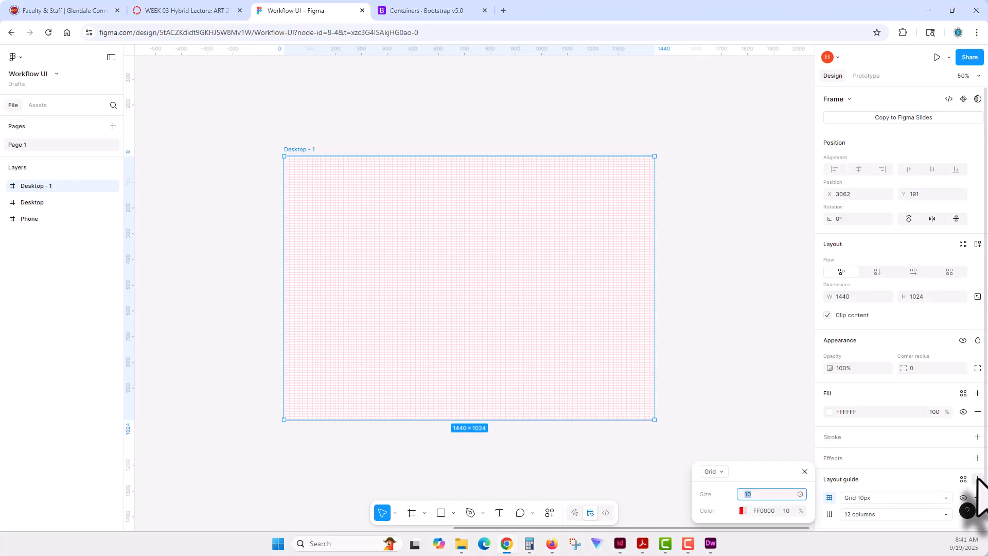
pyautogui.click(719, 471)
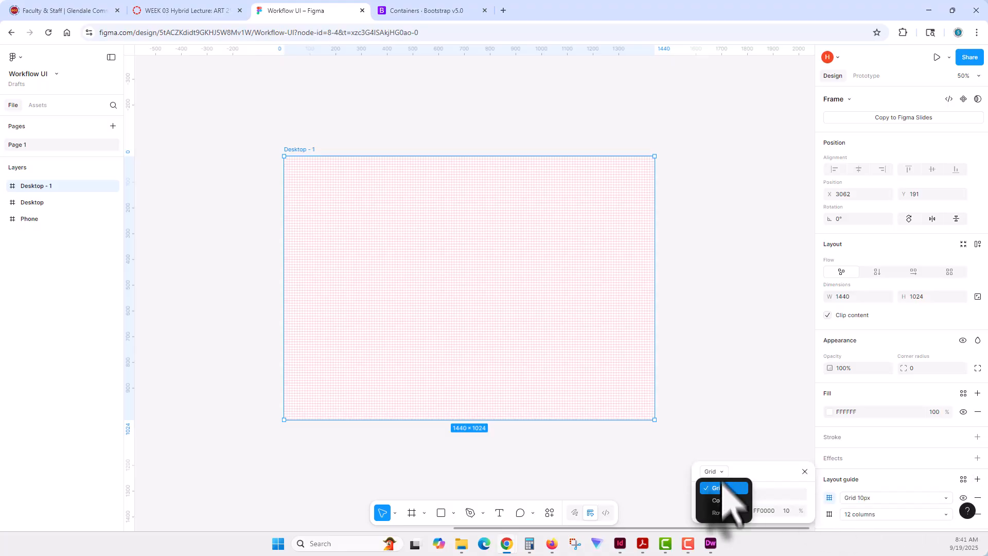
pyautogui.click(723, 501)
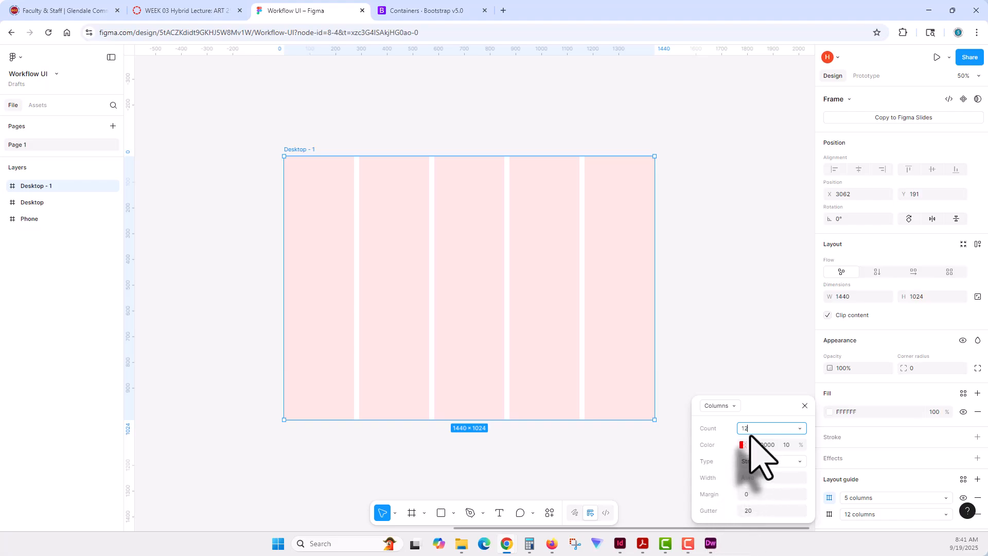
pyautogui.click(769, 462)
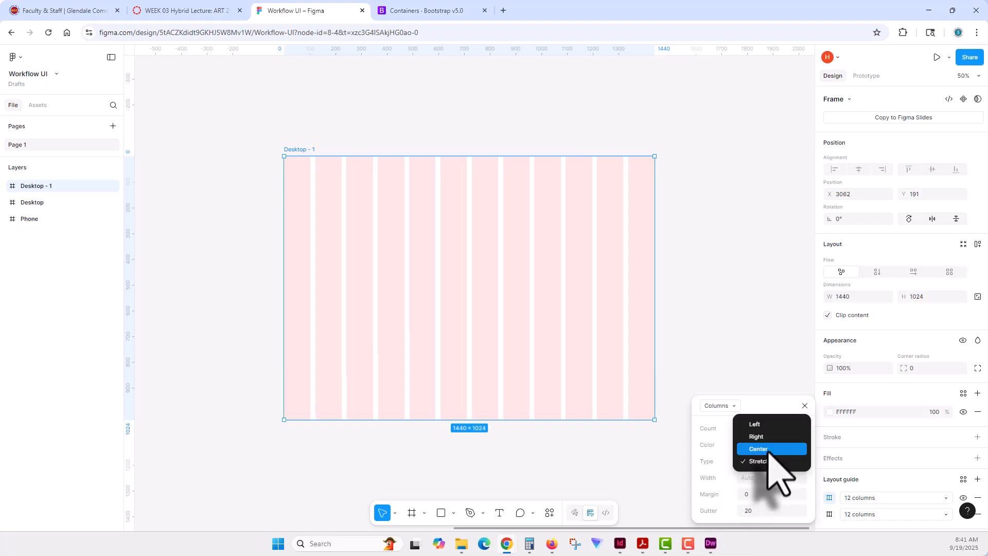
pyautogui.click(757, 448)
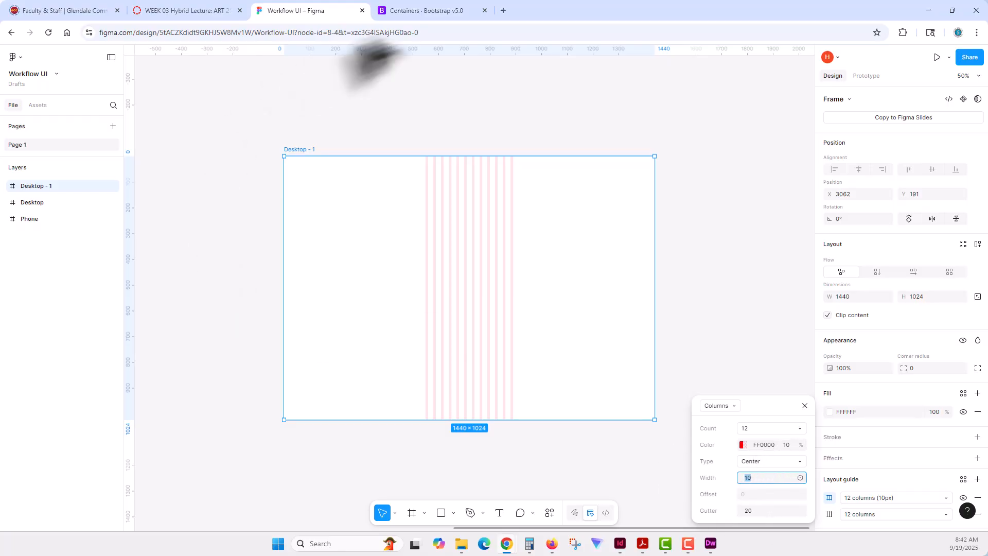
# - Look up the container max-widths per breakpoint, especially XX-Large, on the Bootstrap v5.0 Containers page and return to the Figma file
pyautogui.click(435, 10)
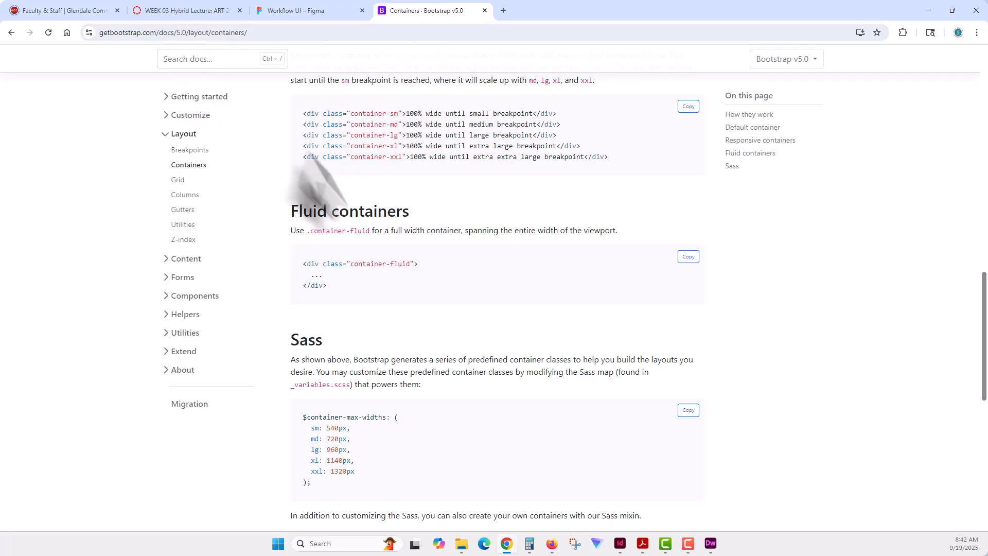
pyautogui.scroll(8, 353, 220)
pyautogui.scroll(3, 361, 219)
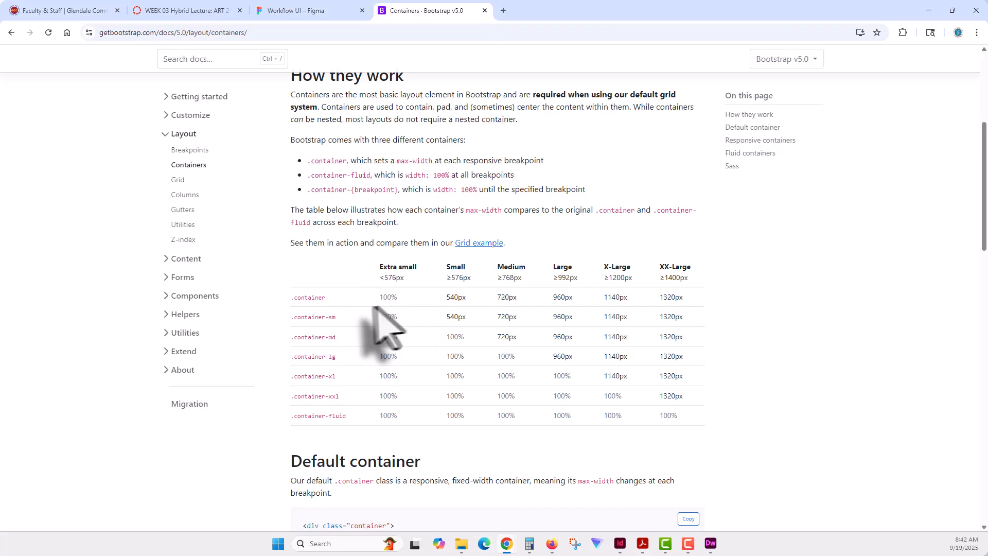
pyautogui.moveTo(379, 299); pyautogui.dragTo(441, 296)
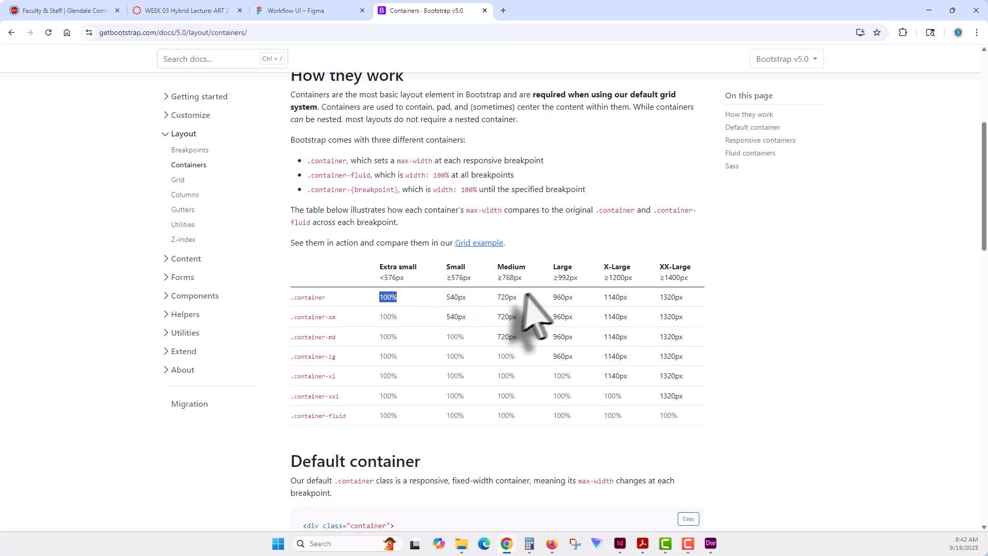
pyautogui.moveTo(660, 279); pyautogui.dragTo(695, 278)
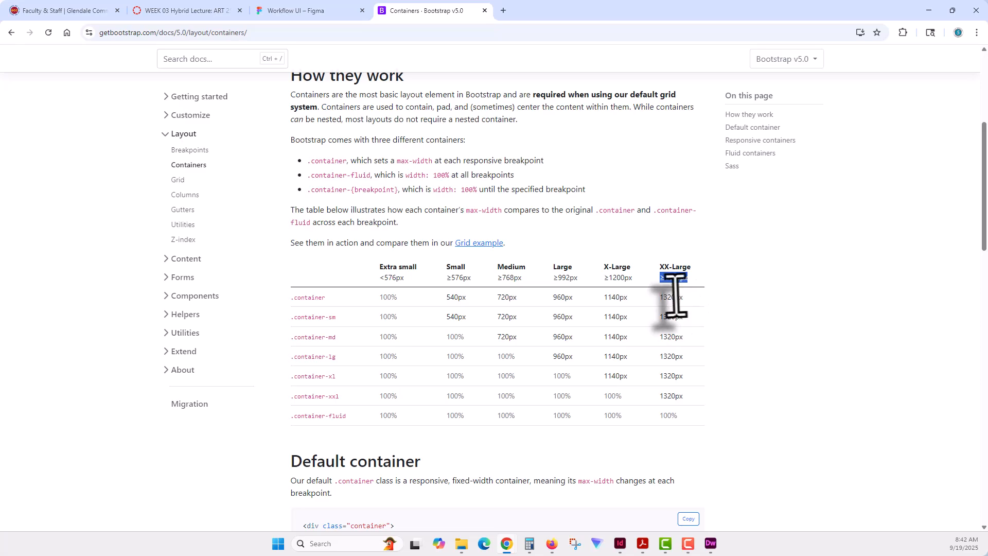
pyautogui.moveTo(659, 297); pyautogui.dragTo(686, 294)
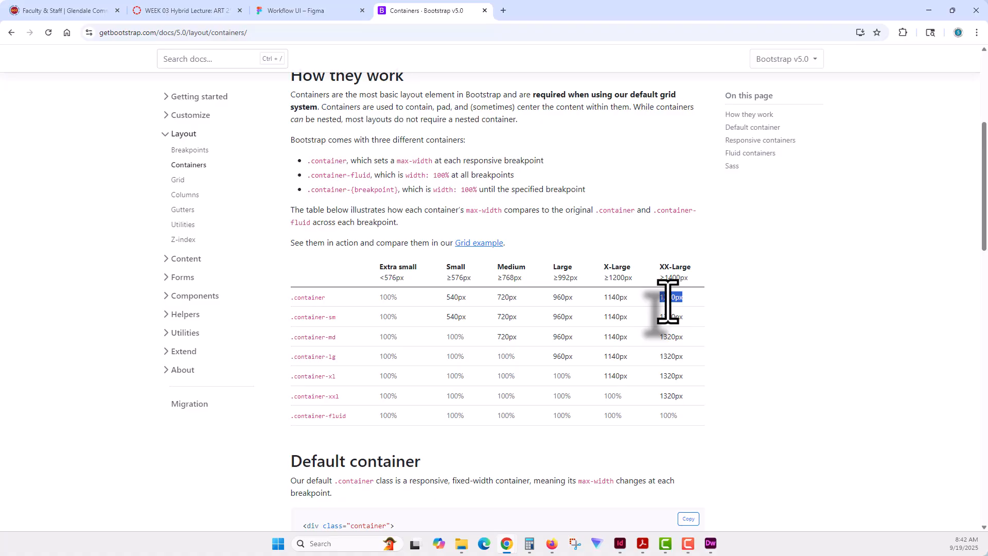
pyautogui.click(303, 10)
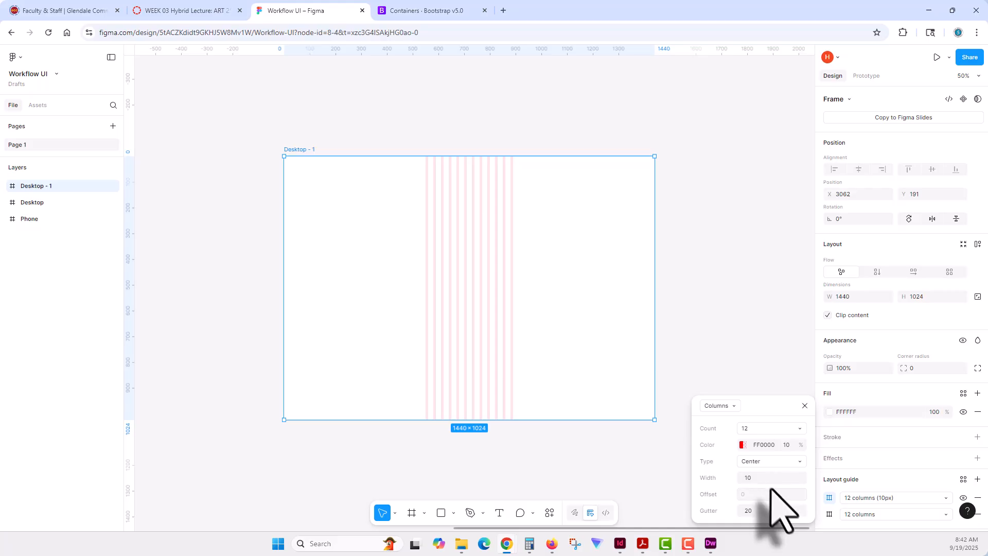
# - Try a column width of 1320 for the centered 12-column guide
pyautogui.click(758, 479)
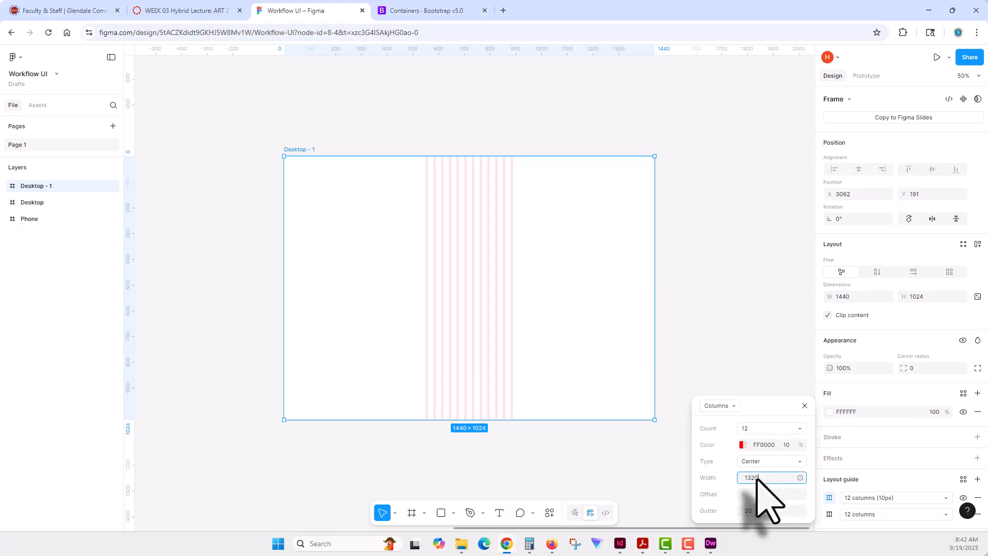
pyautogui.write('1320')
pyautogui.press('Tab')
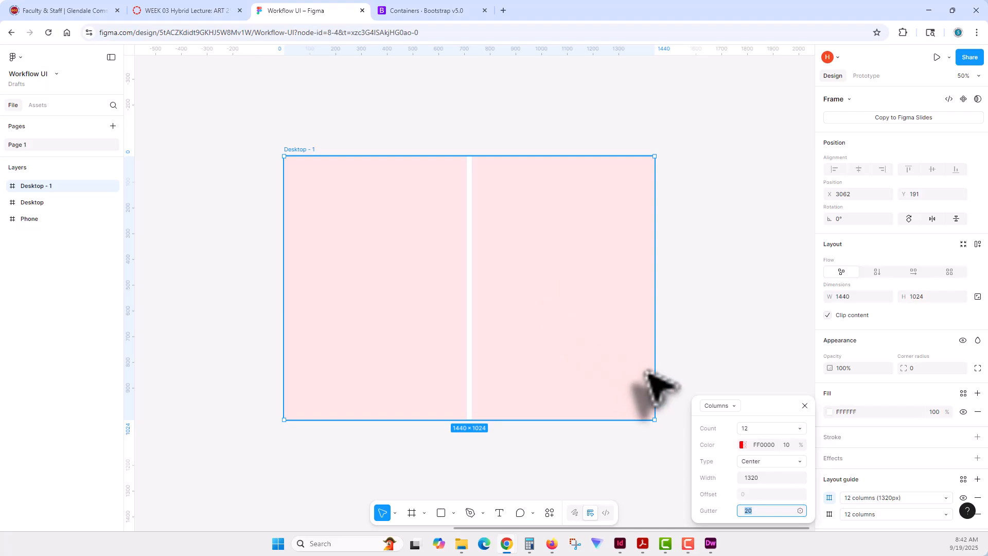
# - Set the centered guide's column width to 100 and close its settings
pyautogui.click(763, 480)
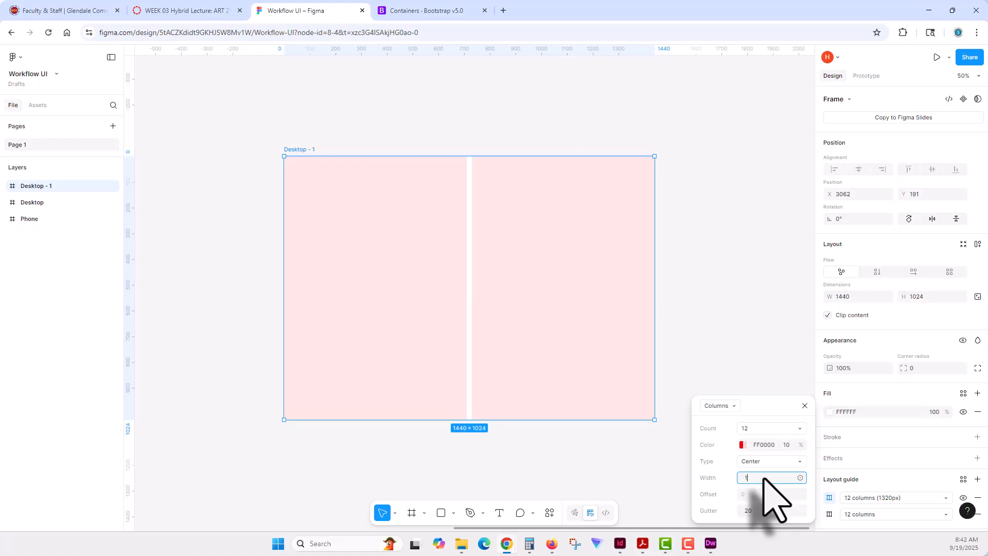
pyautogui.press('Tab')
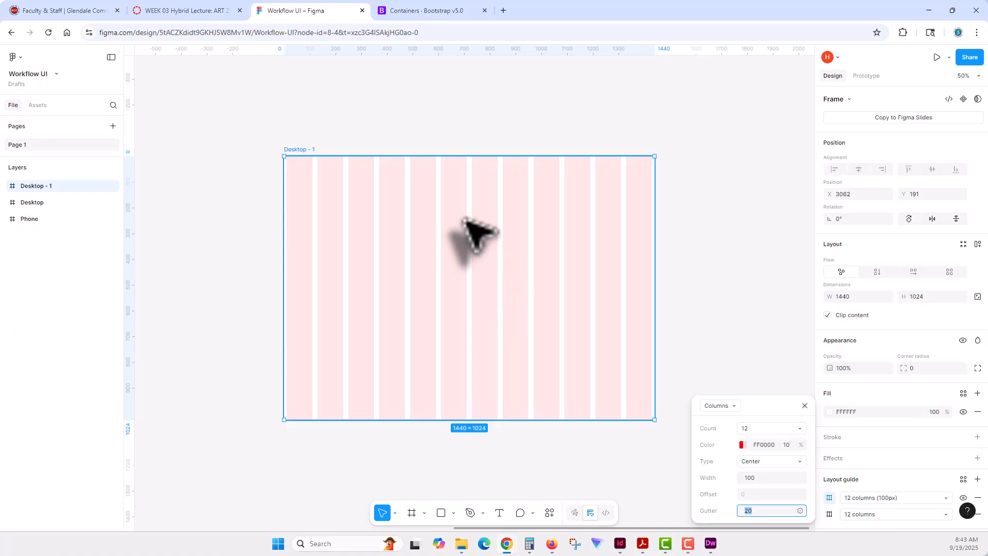
pyautogui.click(404, 252)
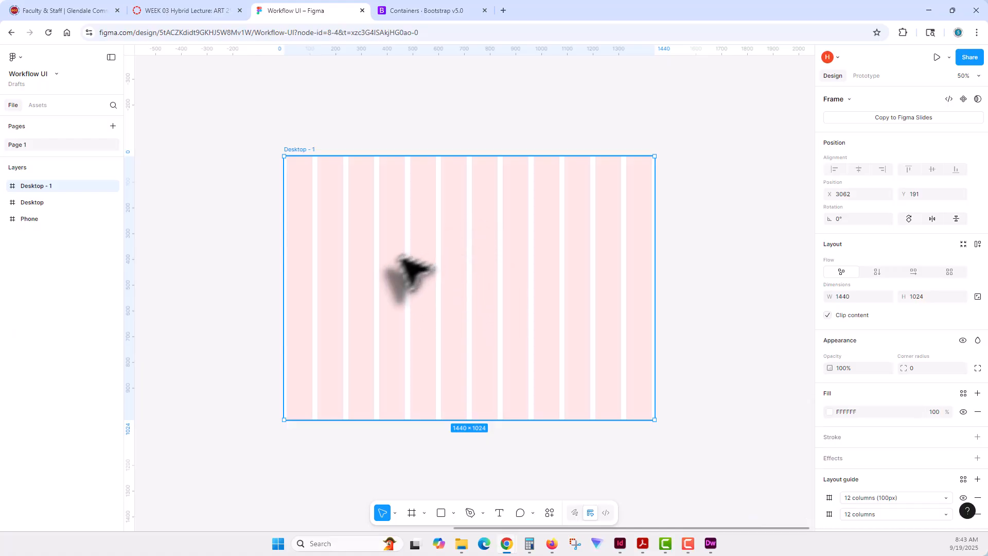
# - Open the column settings of the centered 12-column layout guide on Desktop - 1
pyautogui.click(893, 511)
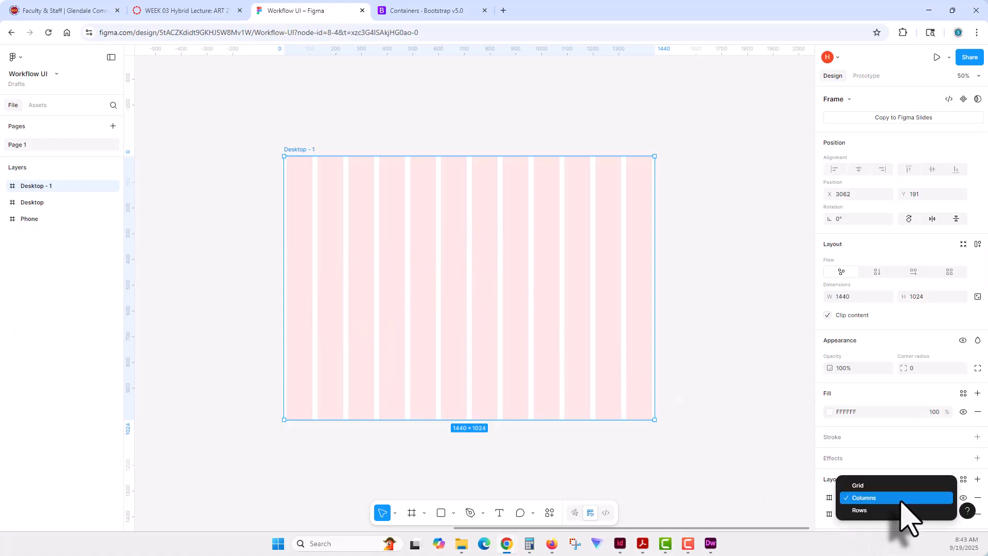
pyautogui.click(860, 498)
pyautogui.click(828, 497)
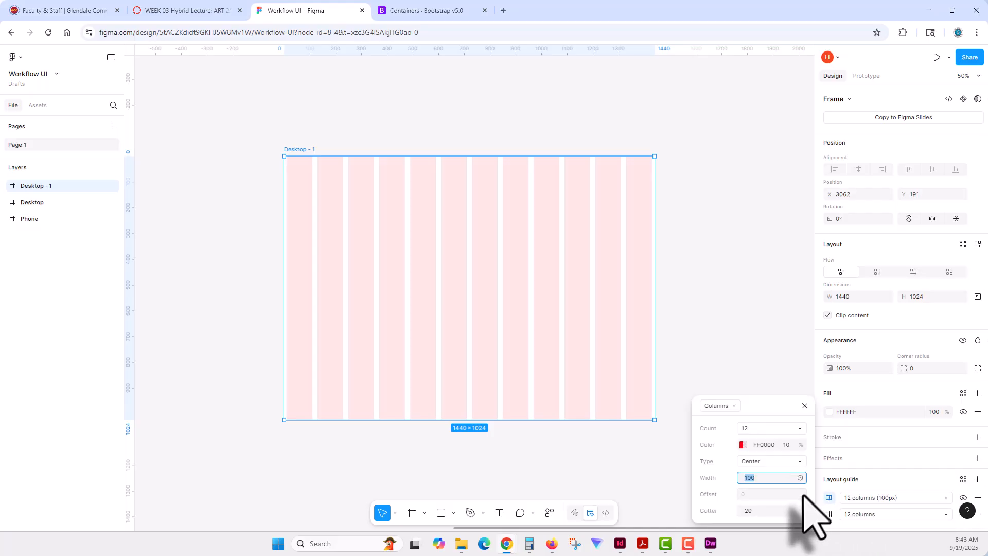
# - Switch to Calculator and work out the total gutter width as 12 × 30
pyautogui.click(534, 540)
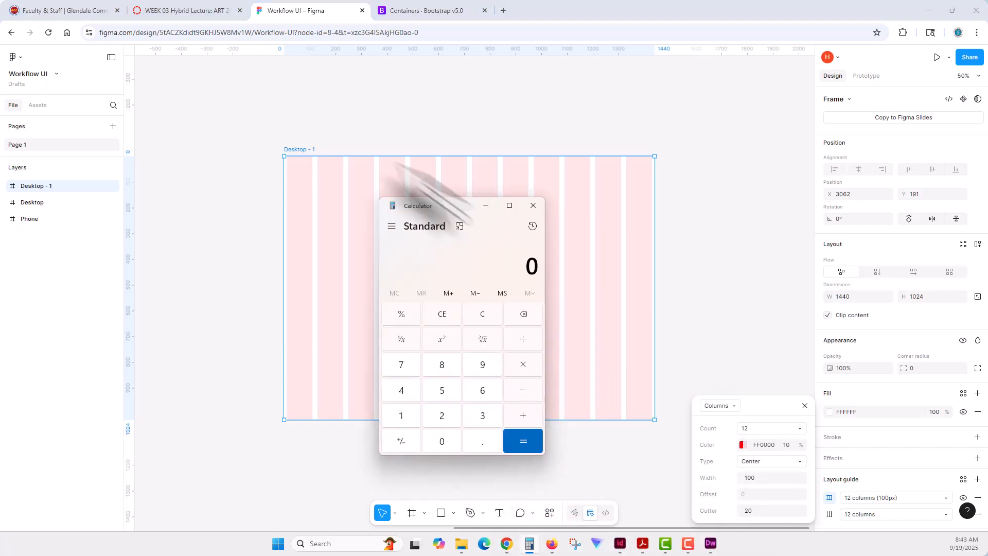
pyautogui.moveTo(460, 202); pyautogui.dragTo(267, 148)
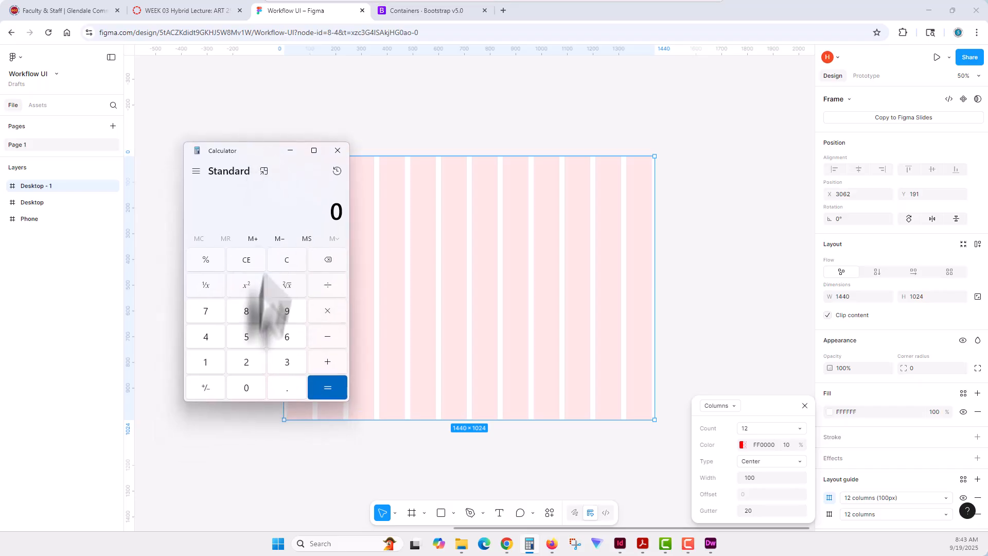
pyautogui.click(205, 362)
pyautogui.click(246, 361)
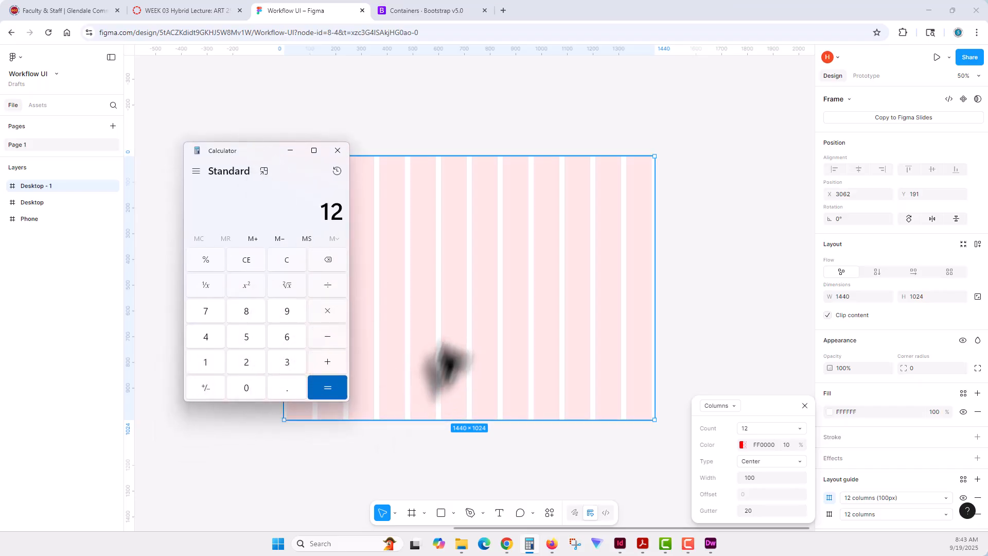
pyautogui.click(327, 311)
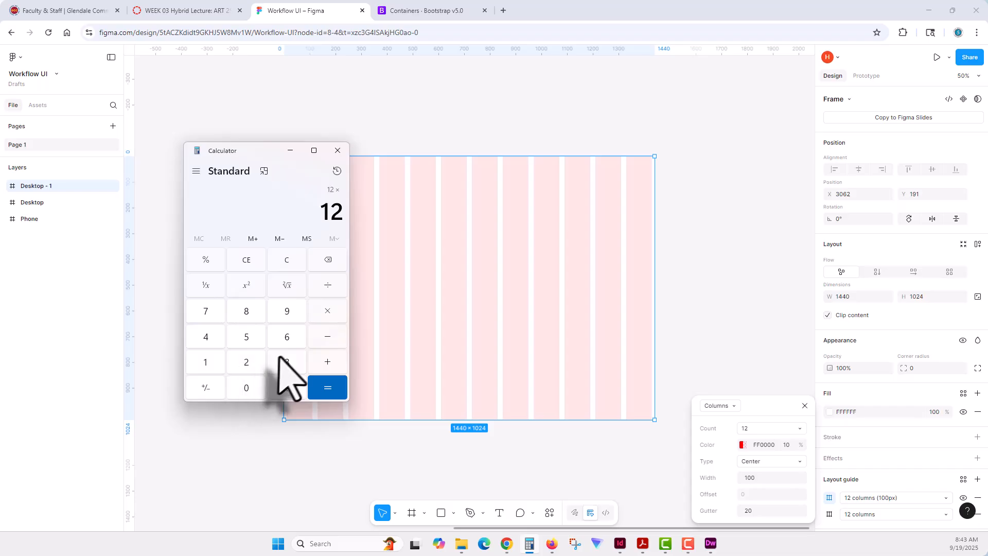
pyautogui.click(287, 361)
pyautogui.click(246, 387)
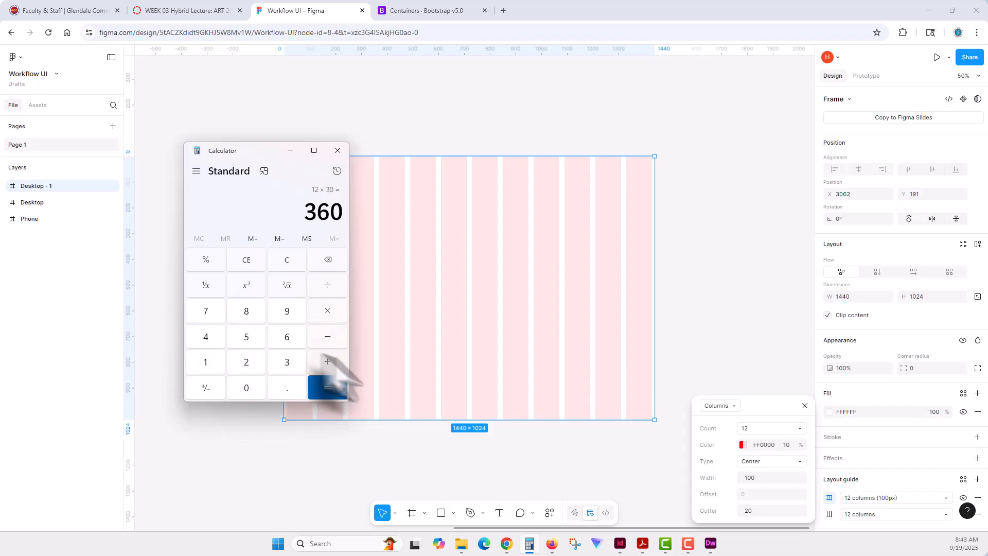
# - Subtract the 360 total gutter width from the 1320 container width
pyautogui.click(206, 362)
pyautogui.click(286, 361)
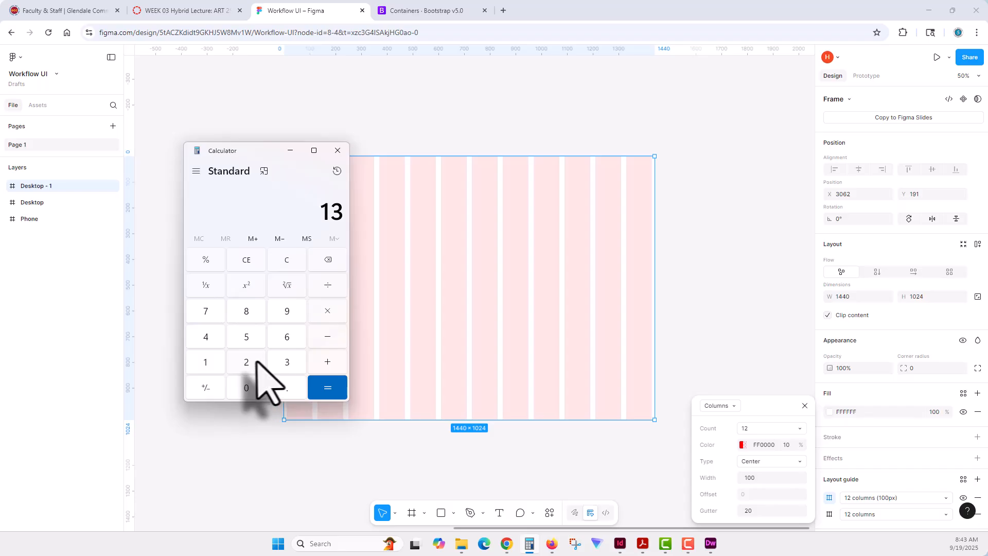
pyautogui.click(247, 362)
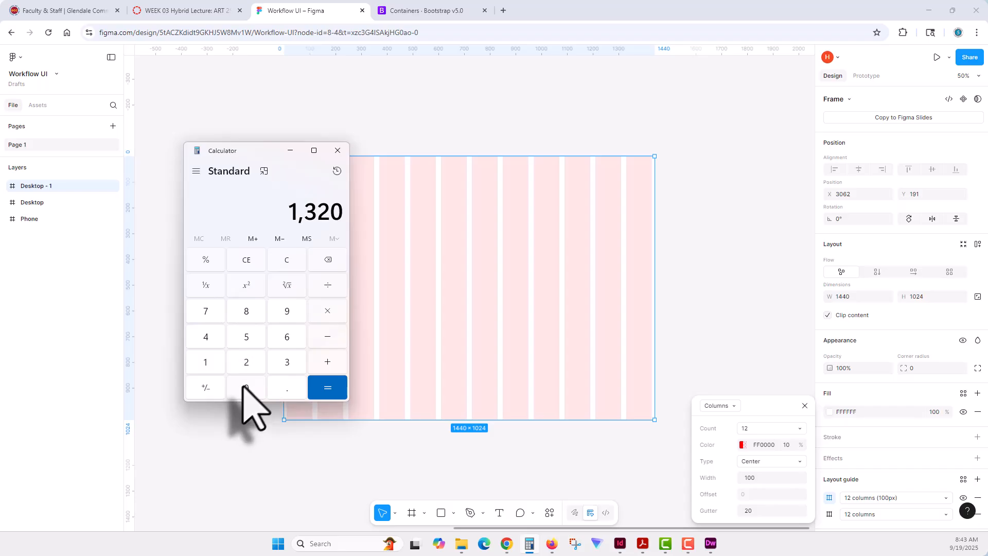
pyautogui.click(324, 339)
pyautogui.click(288, 360)
pyautogui.click(287, 336)
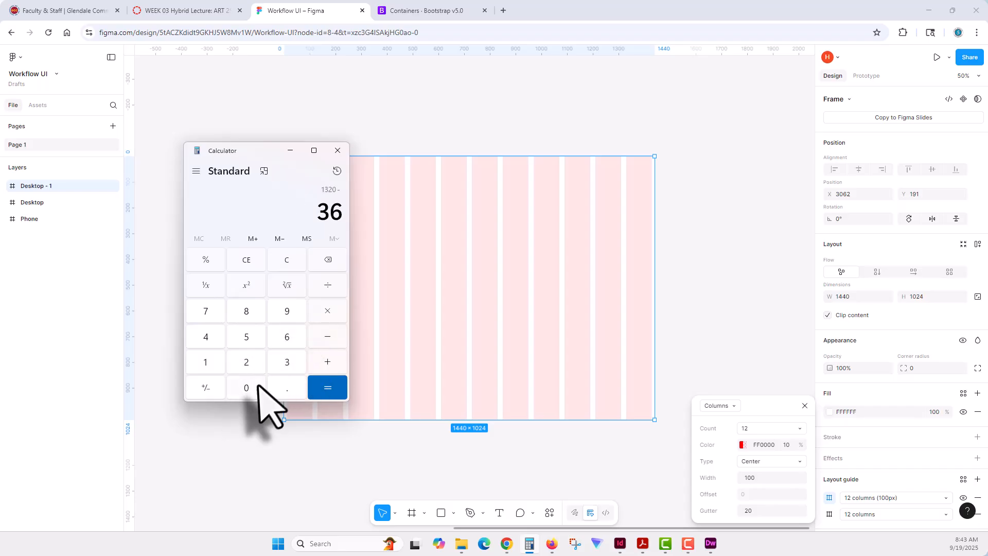
pyautogui.click(260, 391)
pyautogui.click(324, 392)
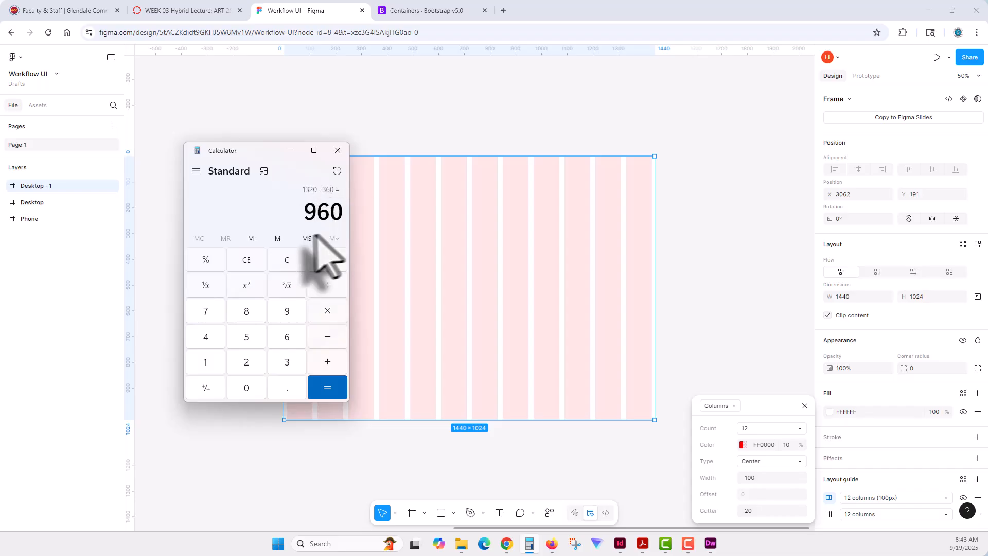
# - Divide the remaining width by 12 to get the column width, and close Calculator
pyautogui.click(327, 286)
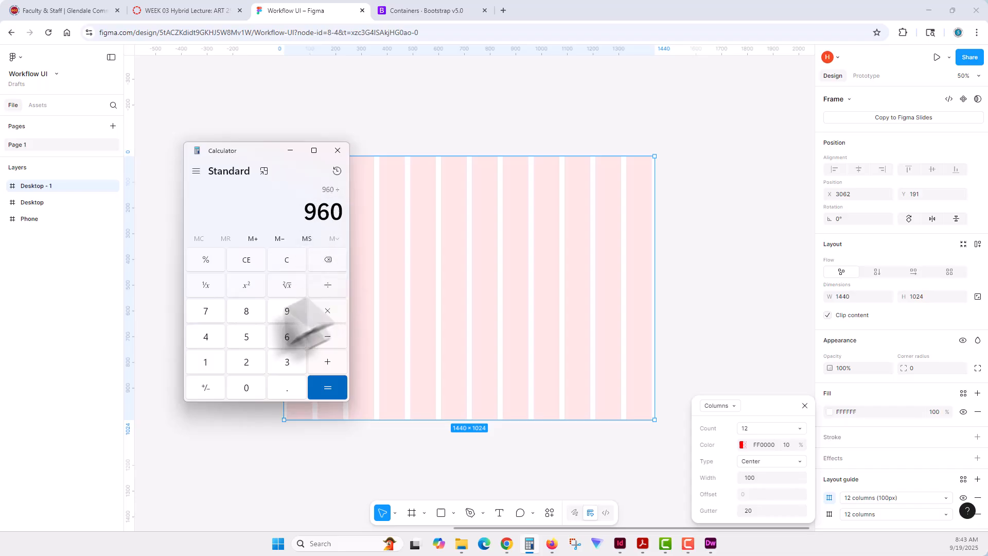
pyautogui.click(205, 362)
pyautogui.click(246, 362)
pyautogui.click(328, 386)
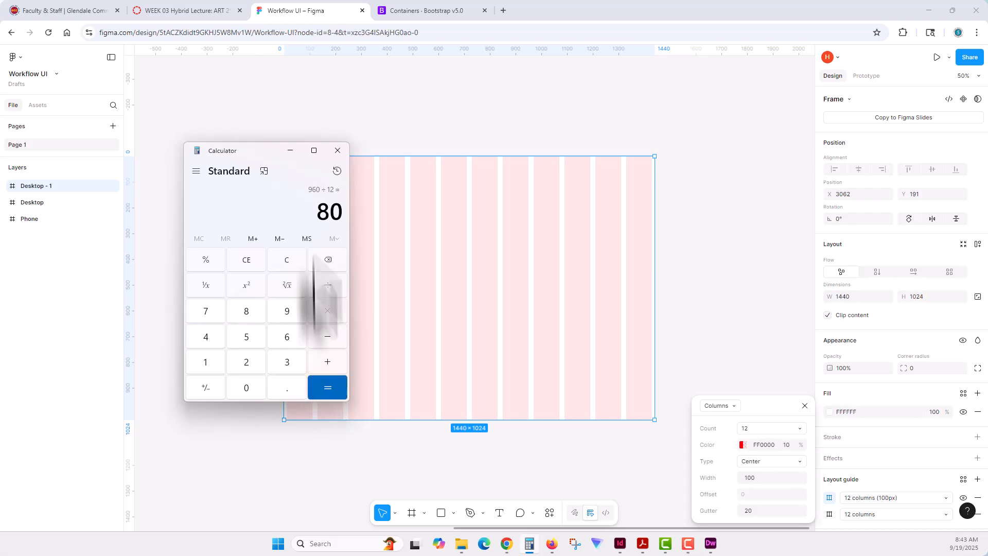
pyautogui.click(337, 151)
# - Set the centered guide on Desktop - 1 to a column width of 80 and a gutter of 30
pyautogui.click(767, 463)
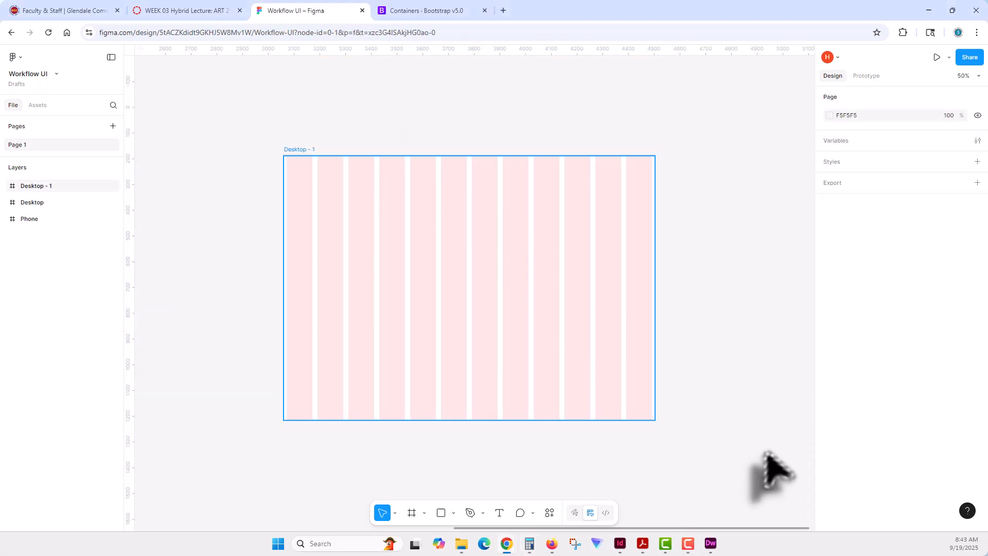
pyautogui.click(551, 352)
pyautogui.click(829, 497)
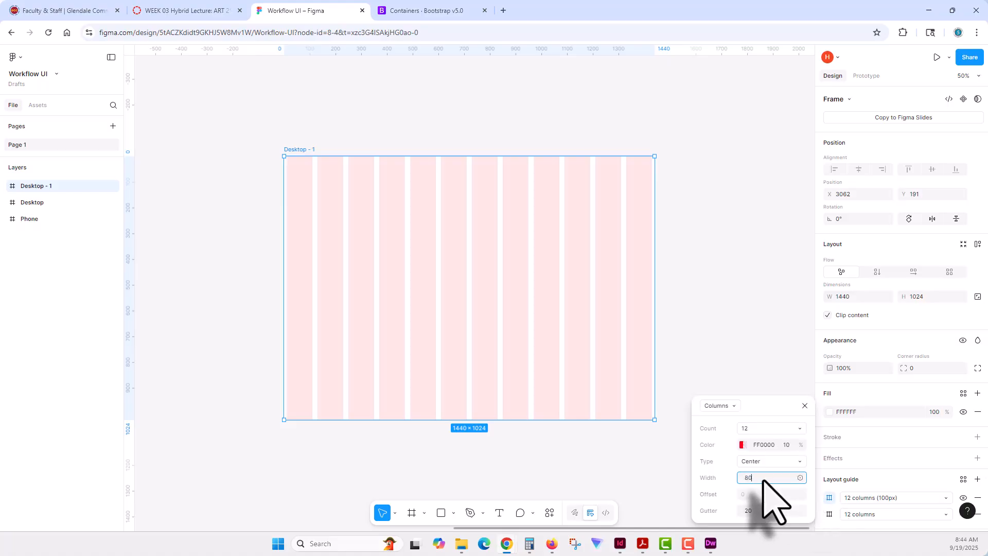
pyautogui.write('80')
pyautogui.press('Tab')
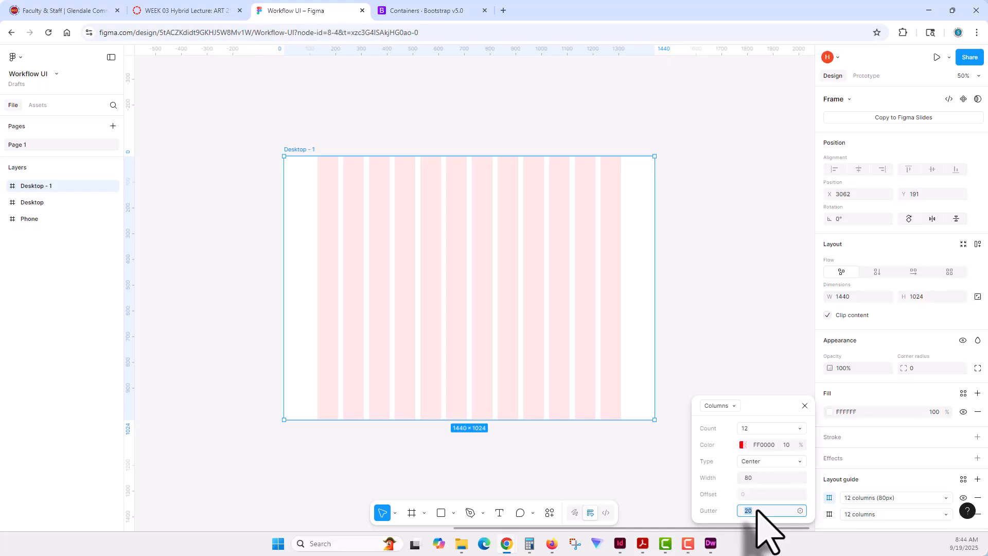
pyautogui.press('Tab')
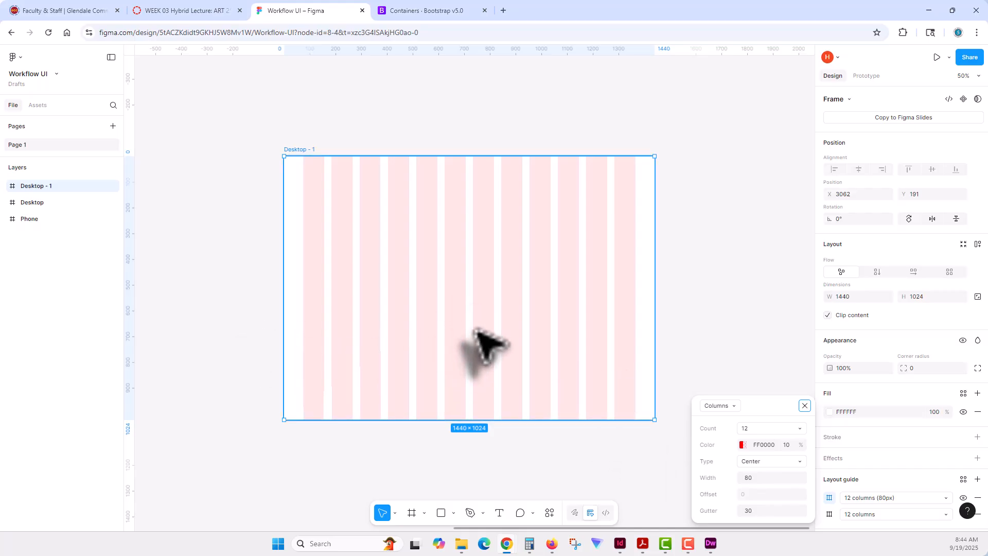
# - Draw a rectangle about 1640 × 294 across the upper part of Desktop - 1 and set its width to 1320
pyautogui.click(698, 254)
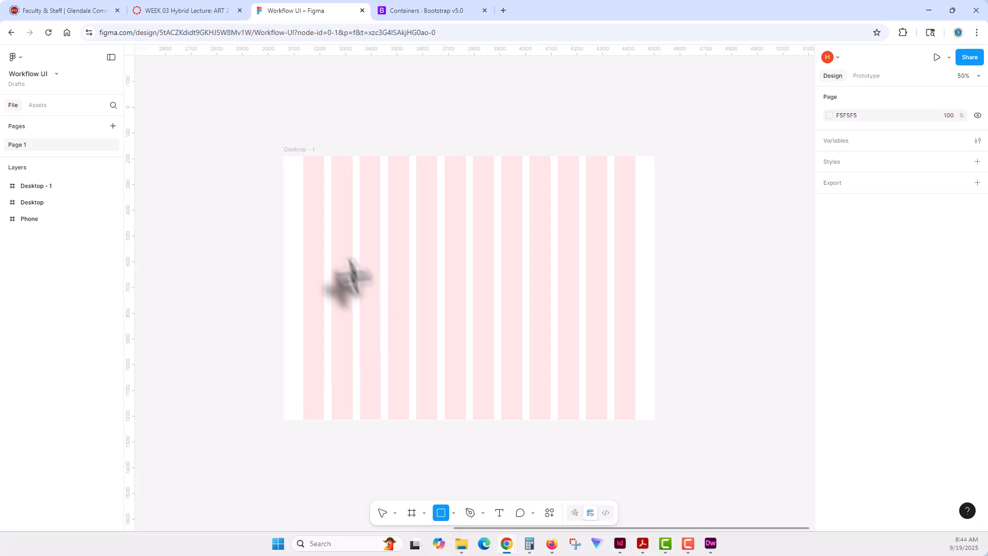
pyautogui.moveTo(290, 204)
pyautogui.mouseDown()
pyautogui.moveTo(464, 290)
pyautogui.moveTo(694, 290)
pyautogui.moveTo(712, 280)
pyautogui.mouseUp()
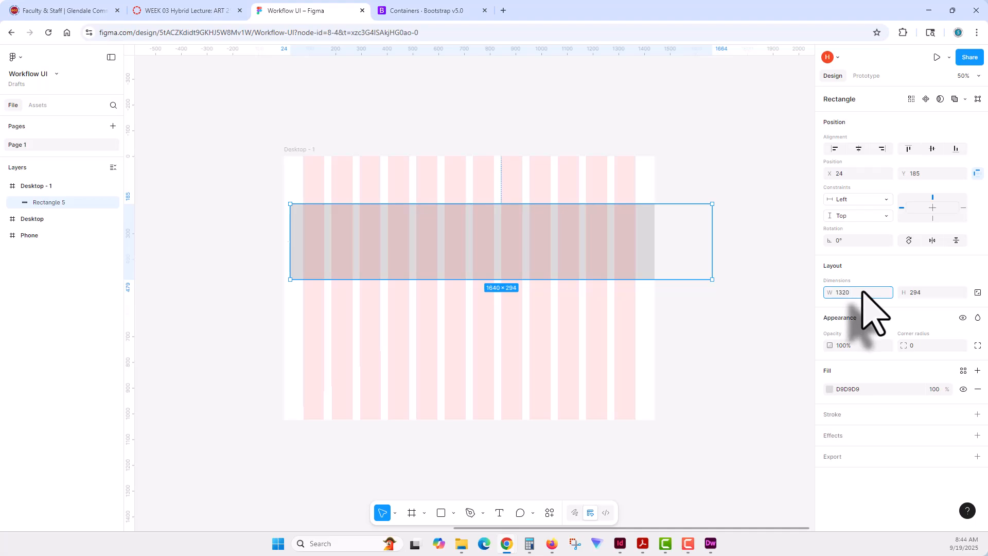
pyautogui.click(749, 275)
pyautogui.click(625, 262)
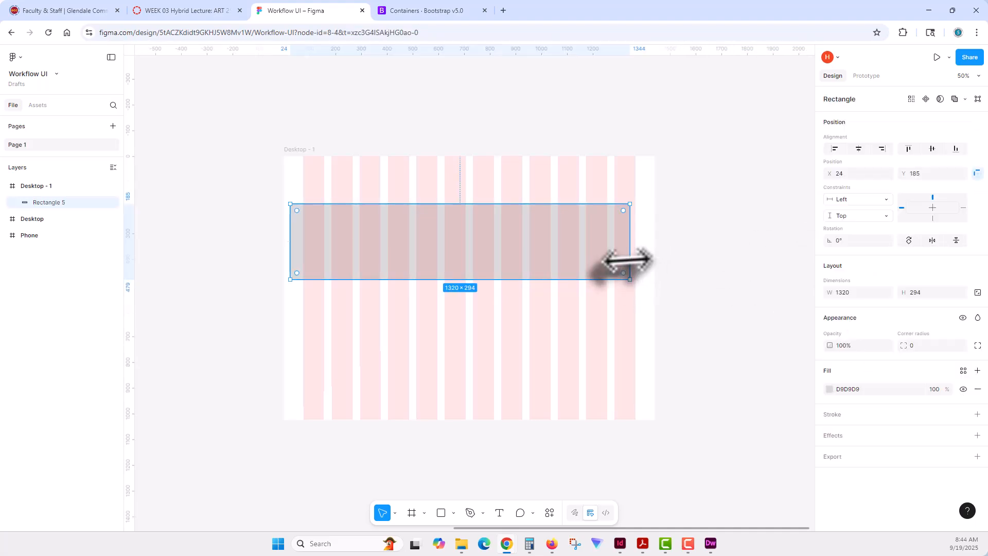
# - Move the rectangle to X 60, Y 0 in the frame, collapse the sidebars, and check its edges against the column guide
pyautogui.moveTo(438, 238); pyautogui.dragTo(447, 193)
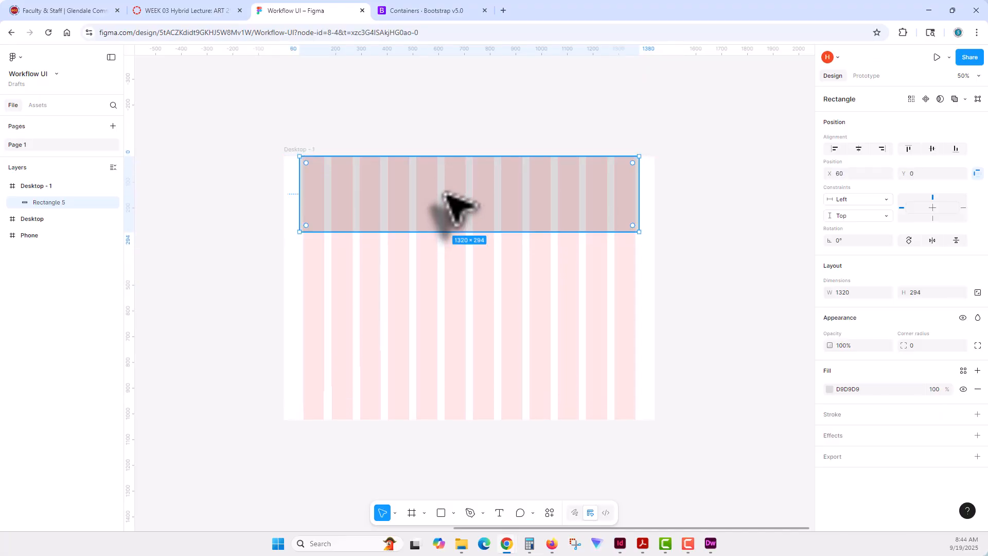
pyautogui.click(438, 206)
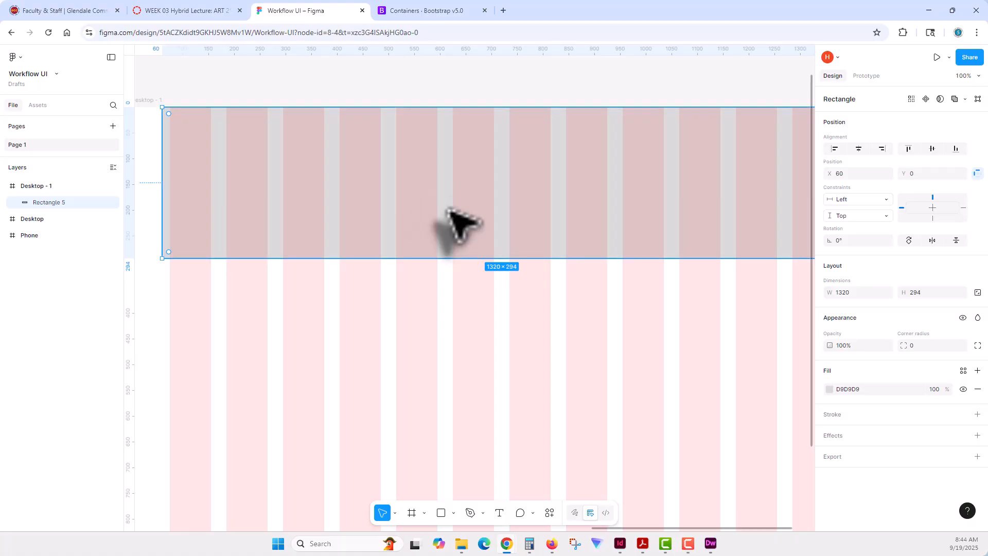
pyautogui.click(111, 58)
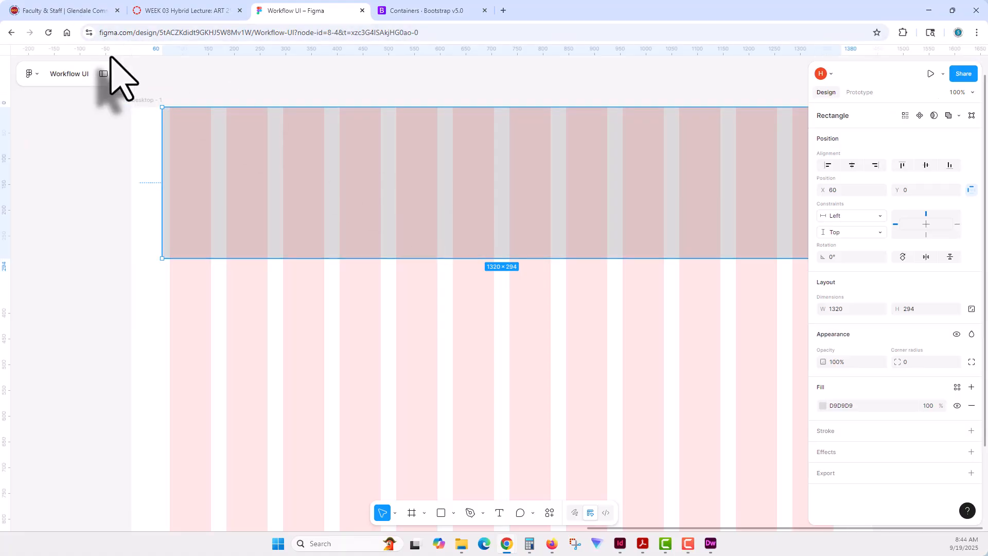
pyautogui.moveTo(566, 304); pyautogui.dragTo(480, 335)
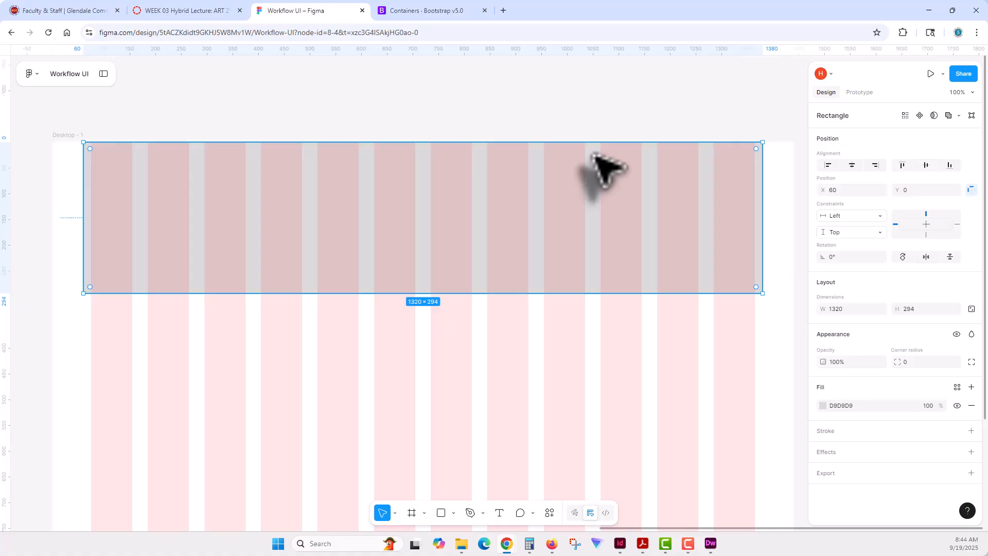
pyautogui.press('-')
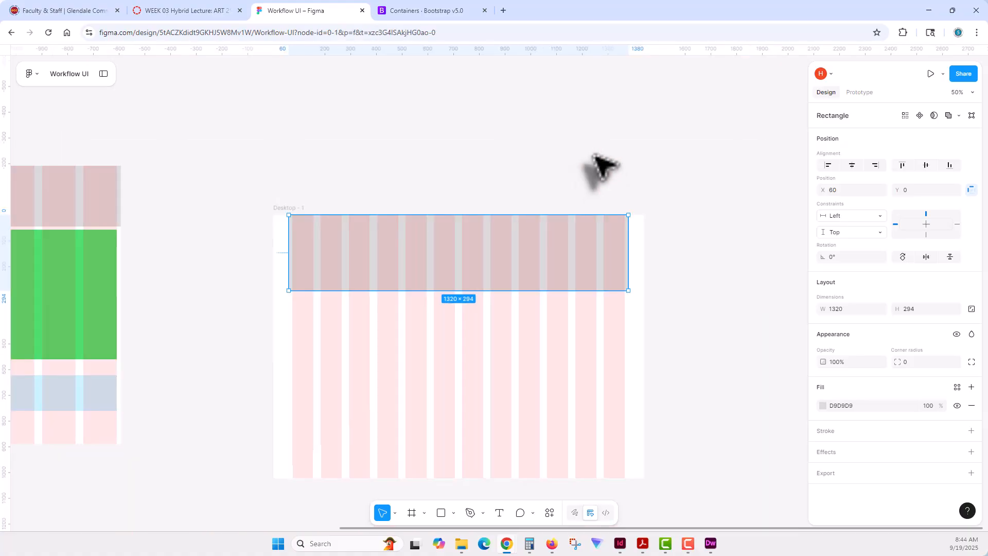
pyautogui.click(596, 159)
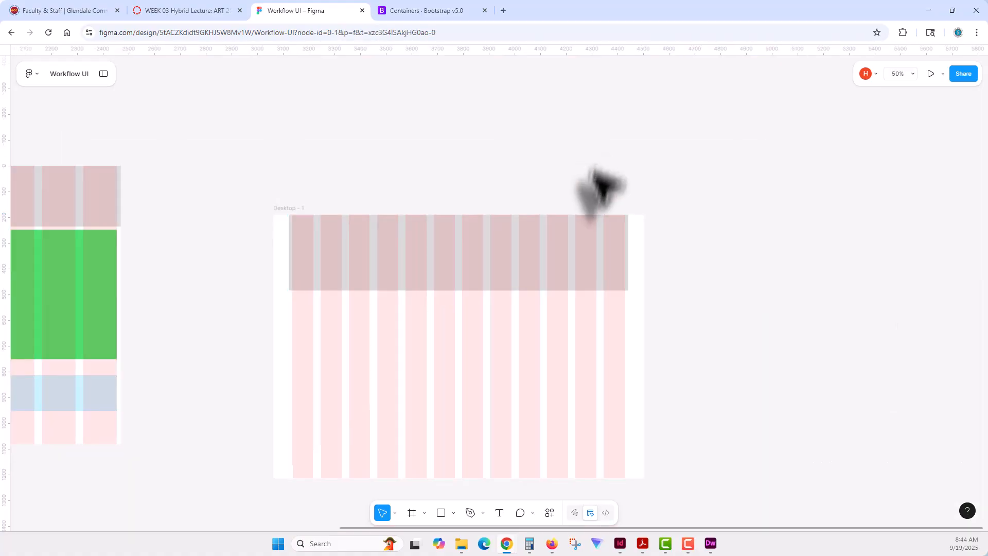
pyautogui.click(612, 247)
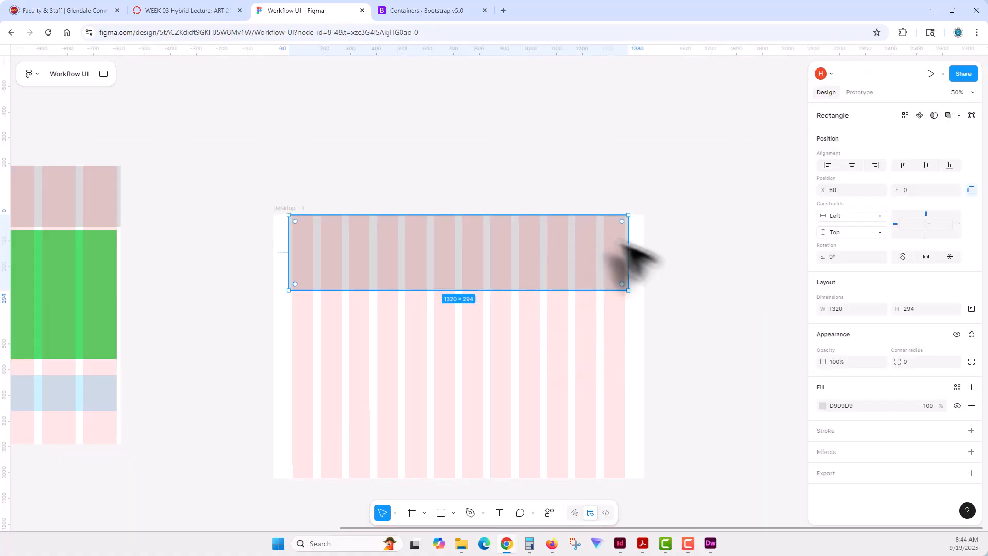
# - Hide the 80px centered column guide on Desktop - 1 and show the other 12-column guide
pyautogui.click(281, 218)
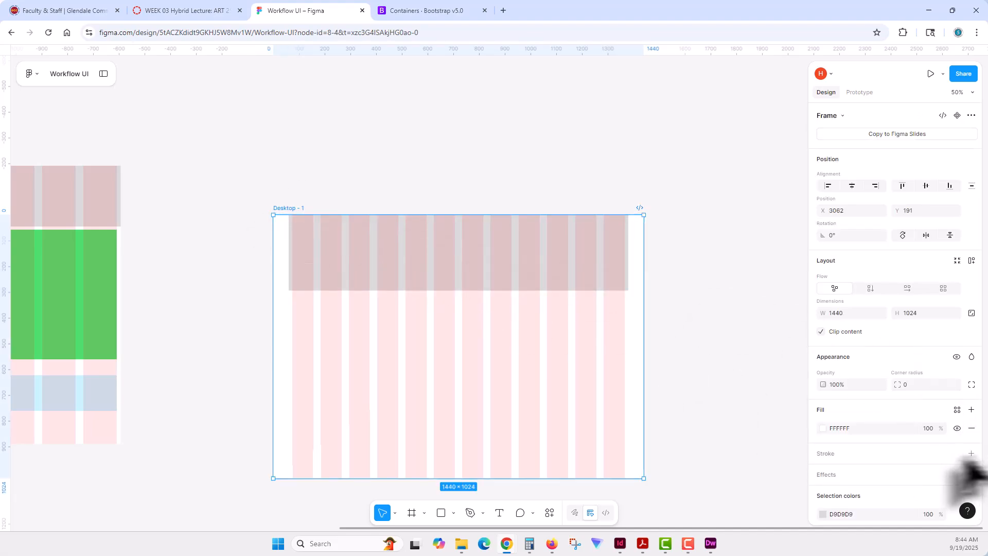
pyautogui.scroll(-3, 890, 455)
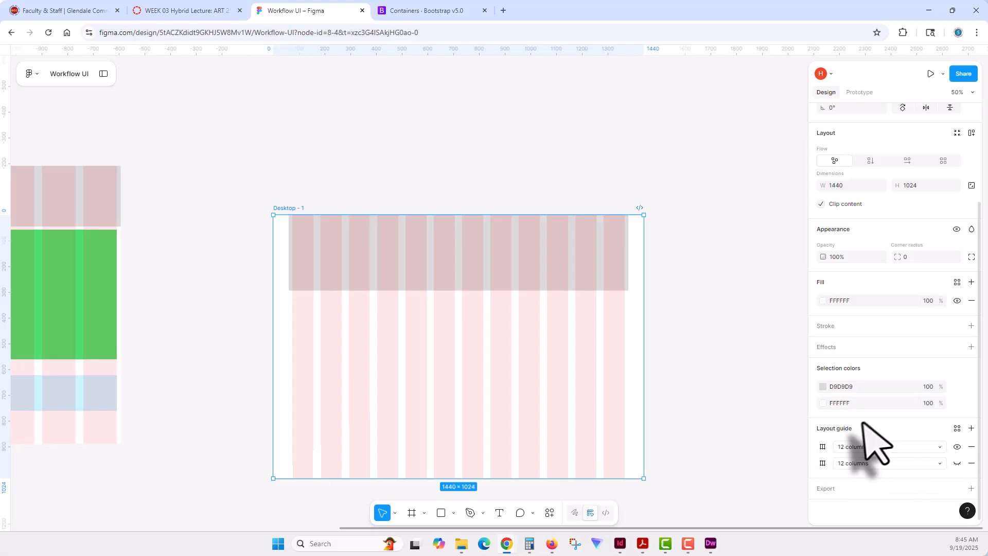
pyautogui.click(957, 446)
pyautogui.click(956, 463)
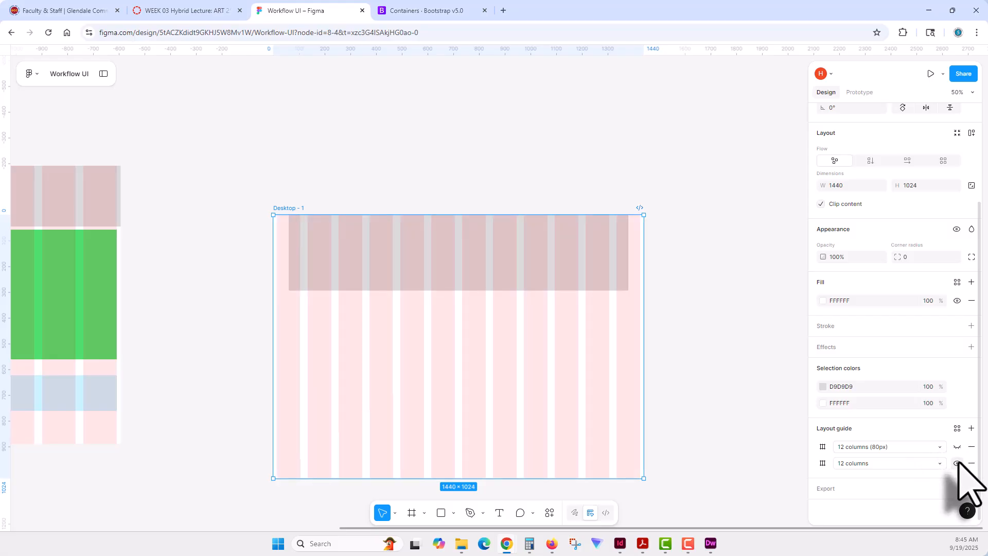
# - Move the 1320-wide rectangle straight down to about Y 428 and extend its height to about 527
pyautogui.click(573, 258)
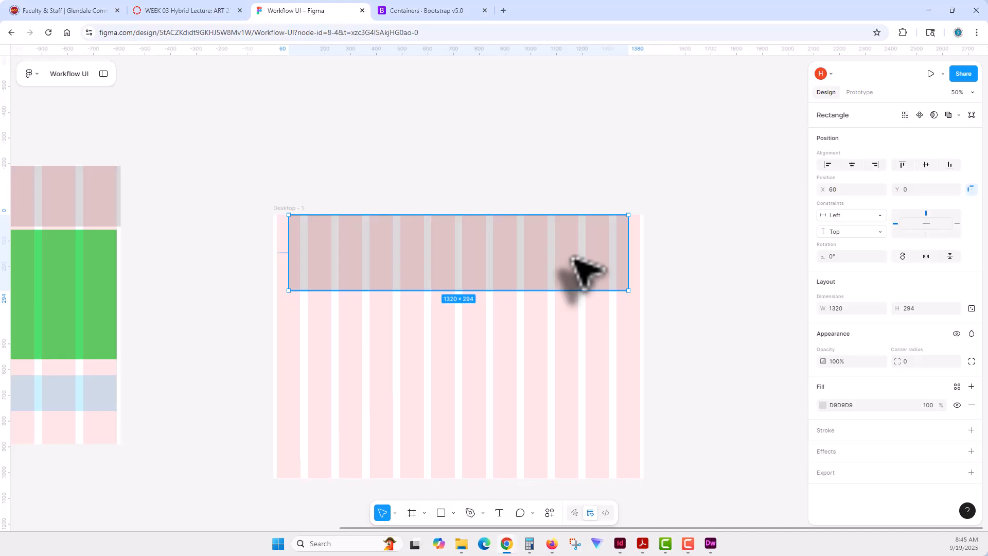
pyautogui.moveTo(572, 257); pyautogui.dragTo(575, 368)
pyautogui.moveTo(458, 400); pyautogui.dragTo(458, 461)
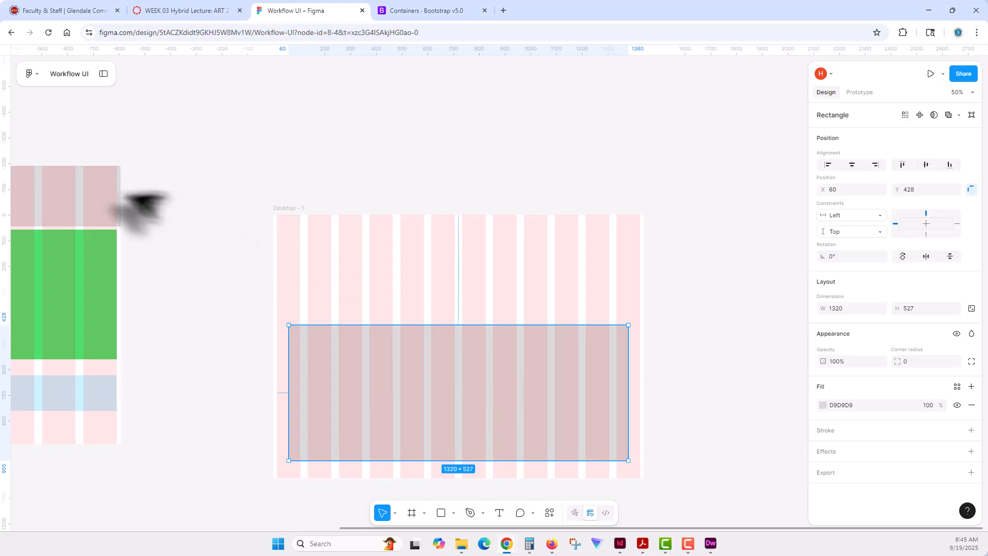
# - Draw a full-width rectangle about 1440 × 139 at the frame's top, and place a copy below it at about Y 156, about 261 high
pyautogui.click(441, 513)
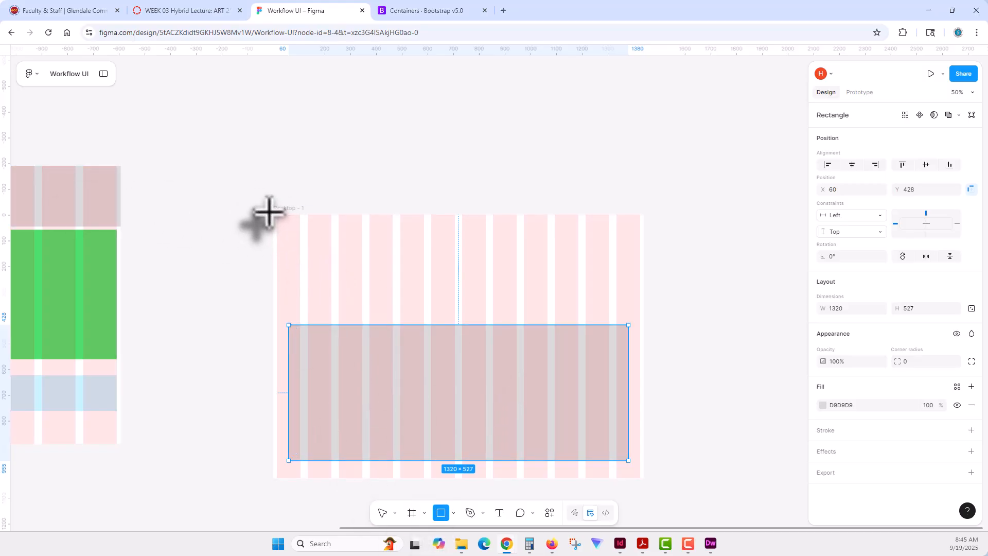
pyautogui.moveTo(273, 215); pyautogui.dragTo(641, 250)
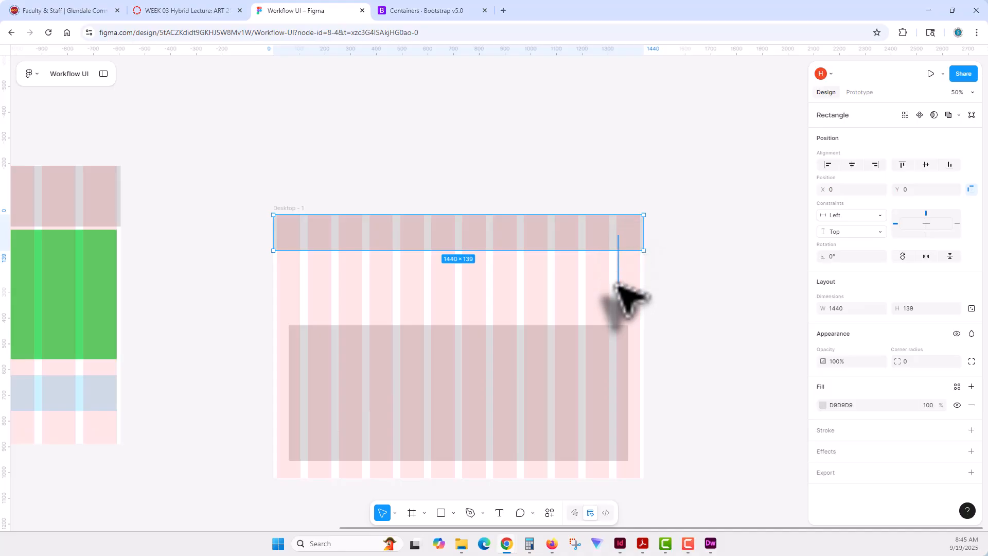
pyautogui.moveTo(631, 233); pyautogui.dragTo(637, 272)
pyautogui.moveTo(464, 290); pyautogui.dragTo(466, 326)
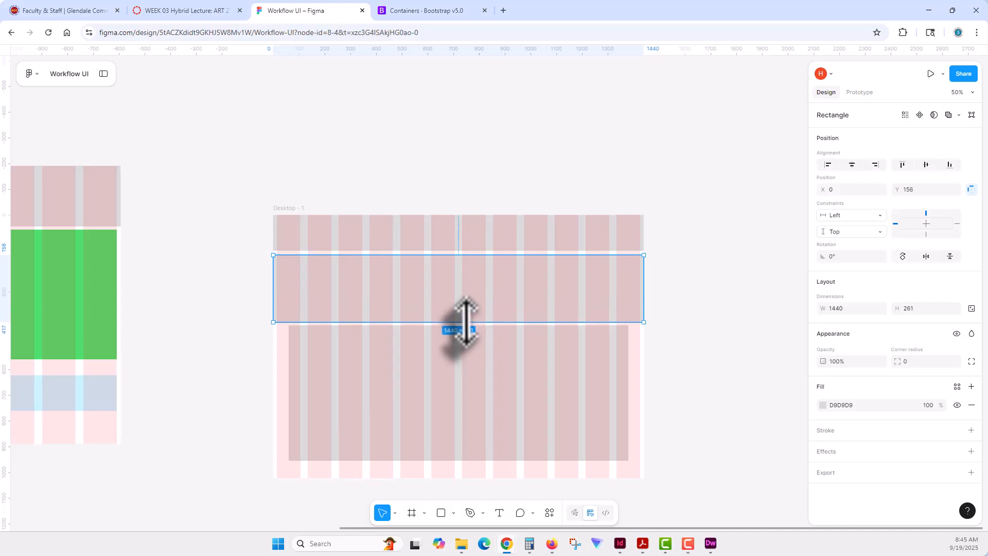
# - Move the 1320-wide rectangle straight down to about Y 497, and extend the full-width rectangle above it to about 323 high
pyautogui.click(499, 352)
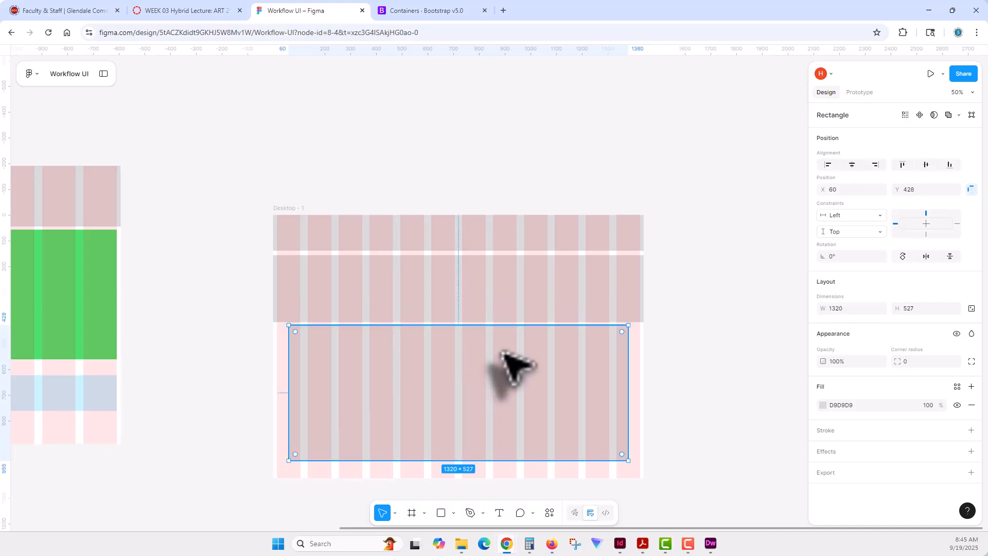
pyautogui.click(508, 317)
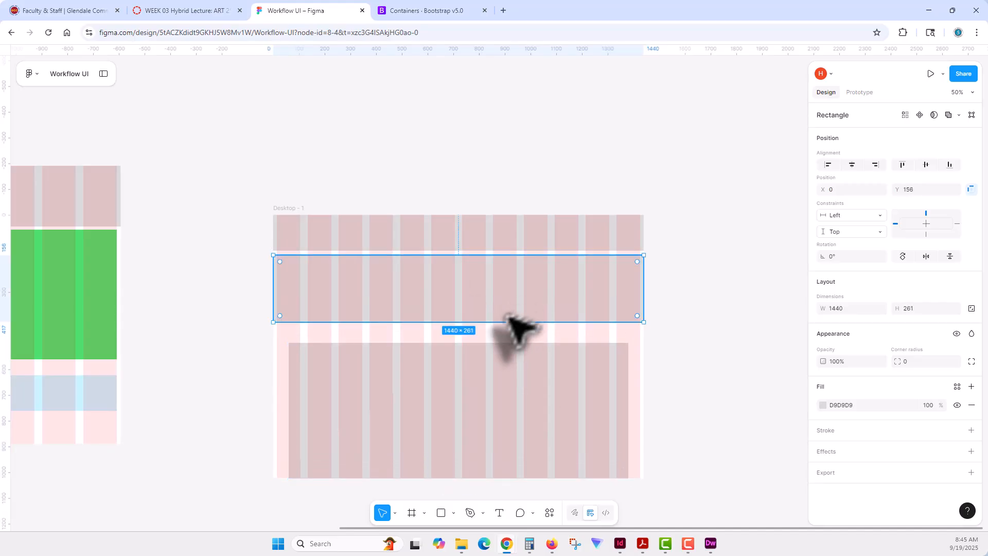
pyautogui.moveTo(502, 323); pyautogui.dragTo(501, 337)
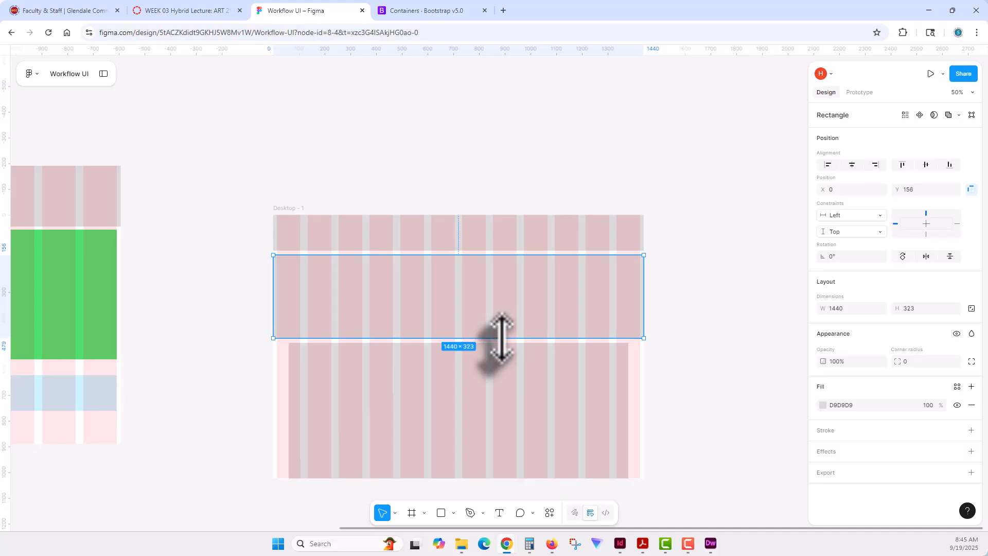
pyautogui.click(709, 294)
pyautogui.click(546, 295)
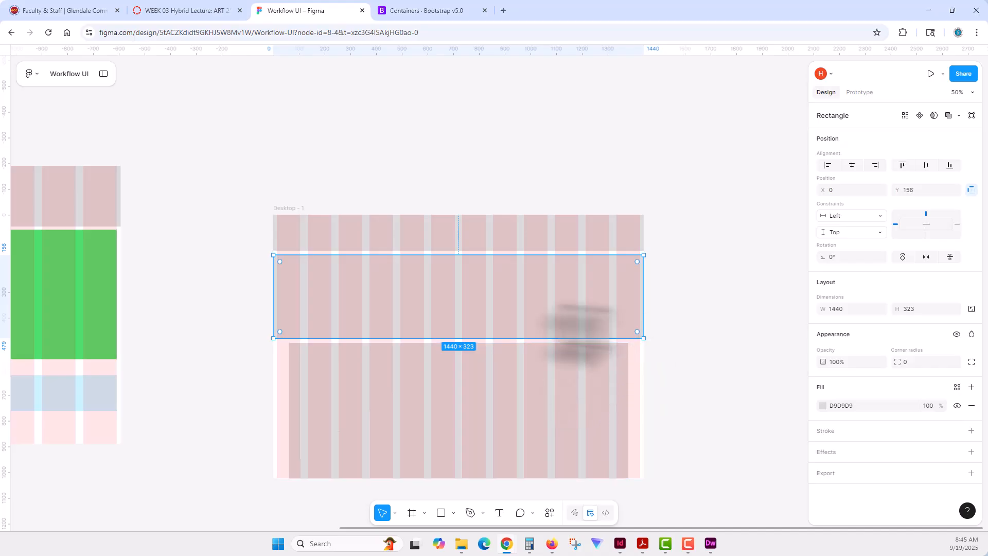
# - Show the 80px 12-column guide on Desktop - 1, hide the other guide, and compare the contained and full-width rectangles against it
pyautogui.click(291, 208)
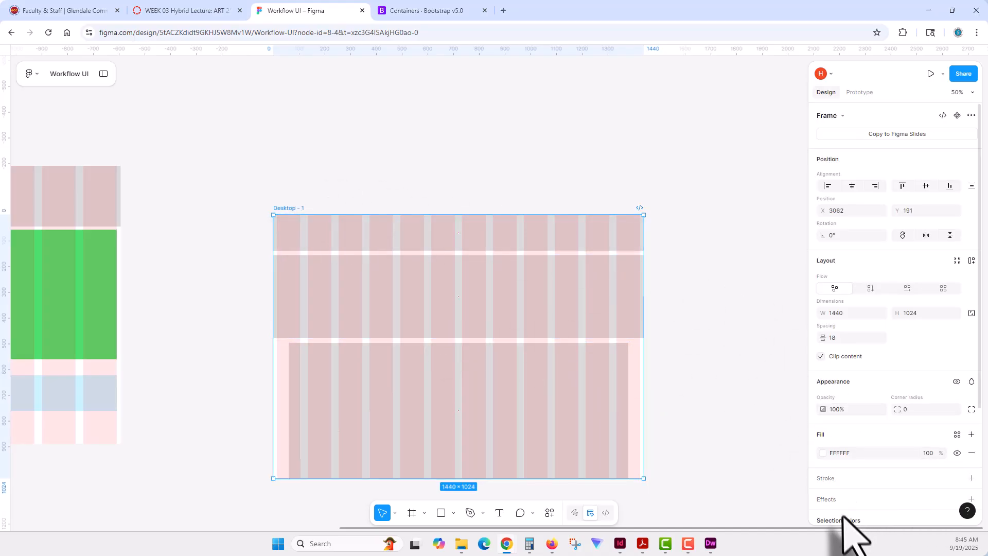
pyautogui.scroll(-3, 926, 458)
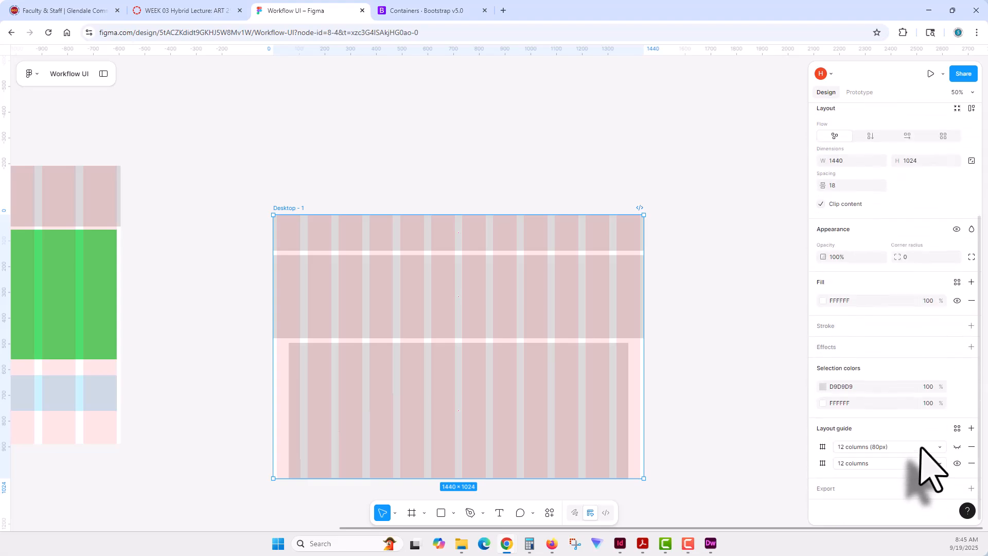
pyautogui.click(956, 446)
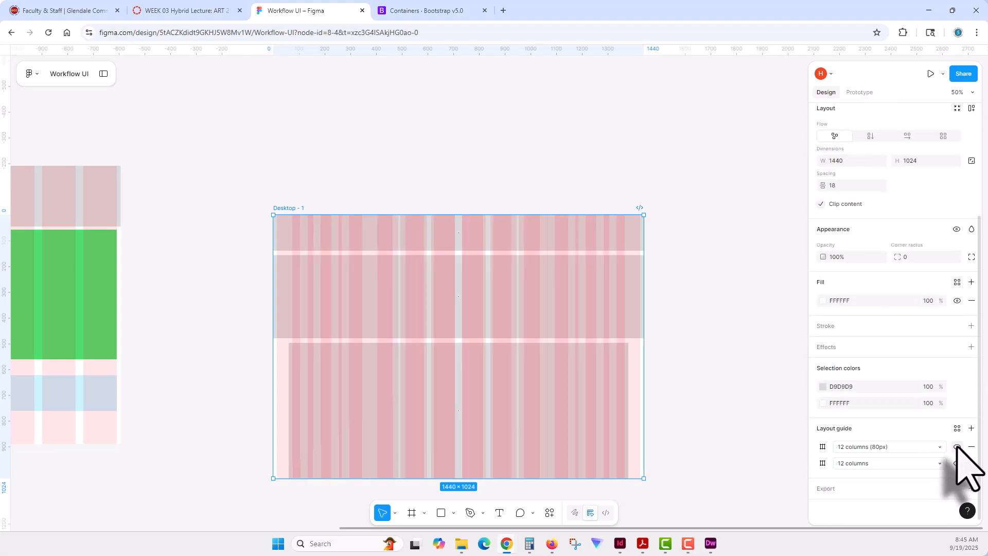
pyautogui.click(957, 463)
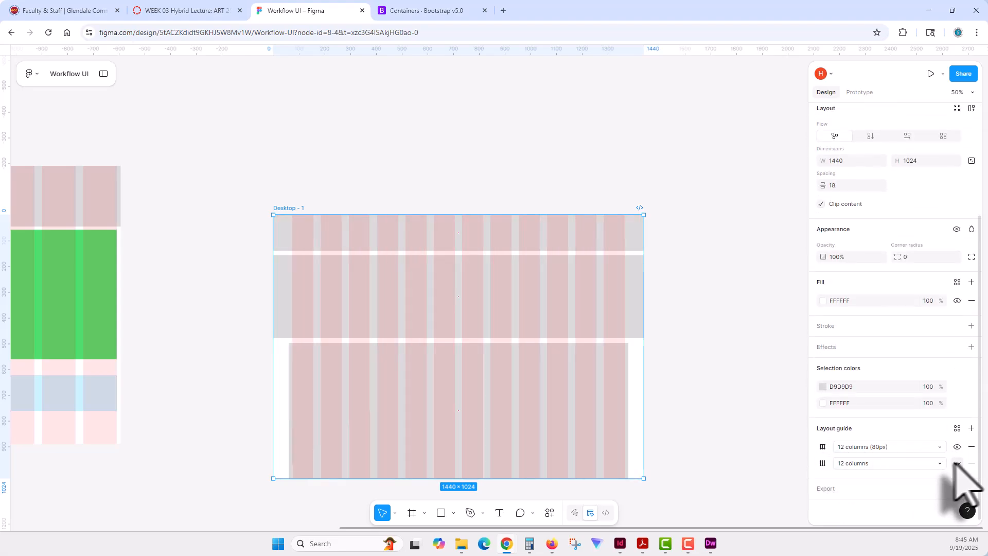
pyautogui.click(514, 375)
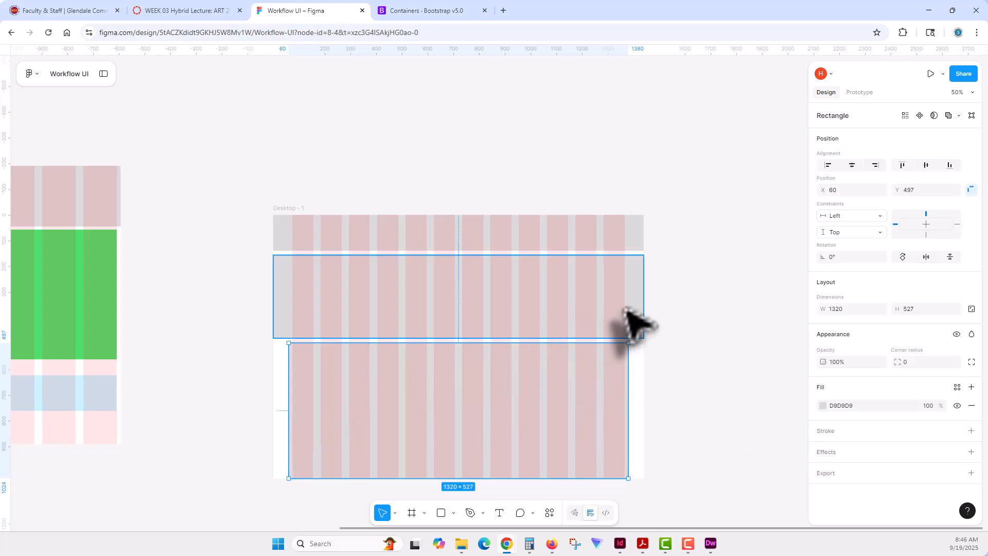
pyautogui.click(636, 322)
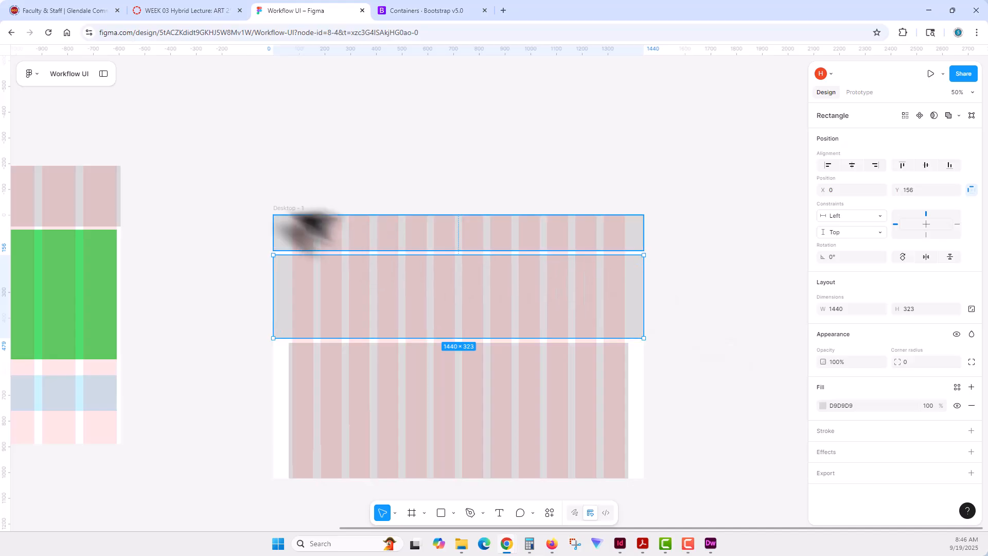
# - Switch Desktop - 1 back to the full-width 12-column guide by hiding the 80px guide and showing the other one
pyautogui.click(300, 209)
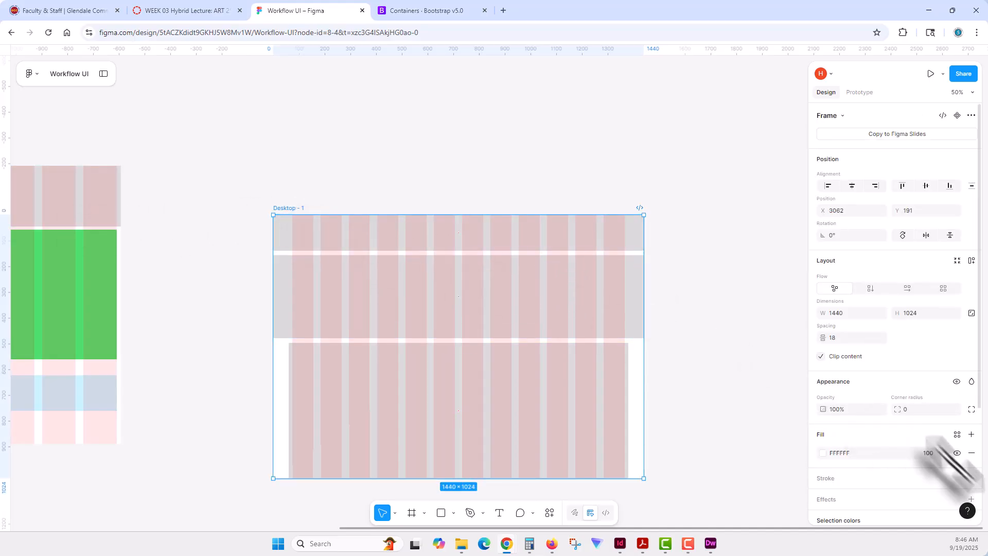
pyautogui.scroll(-3, 948, 481)
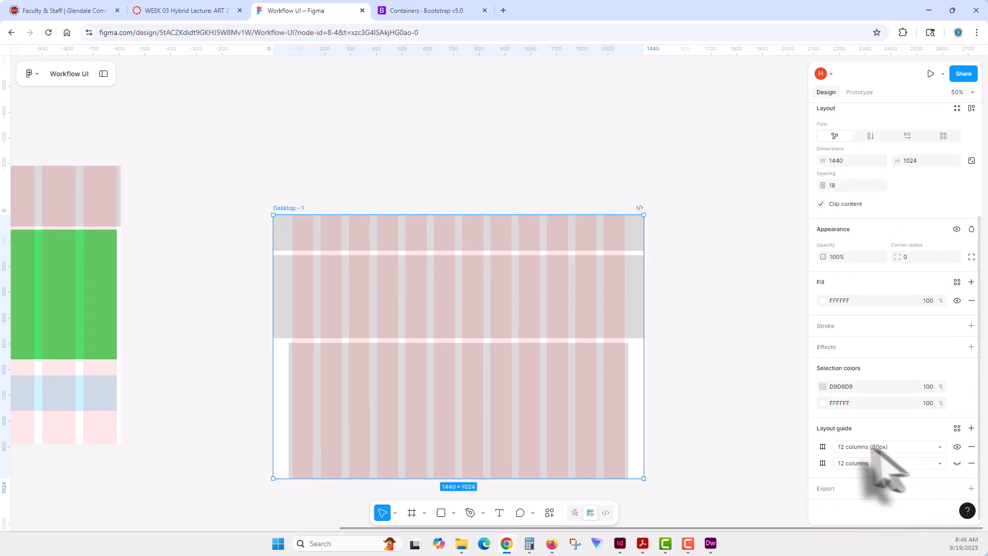
pyautogui.click(957, 446)
pyautogui.click(957, 464)
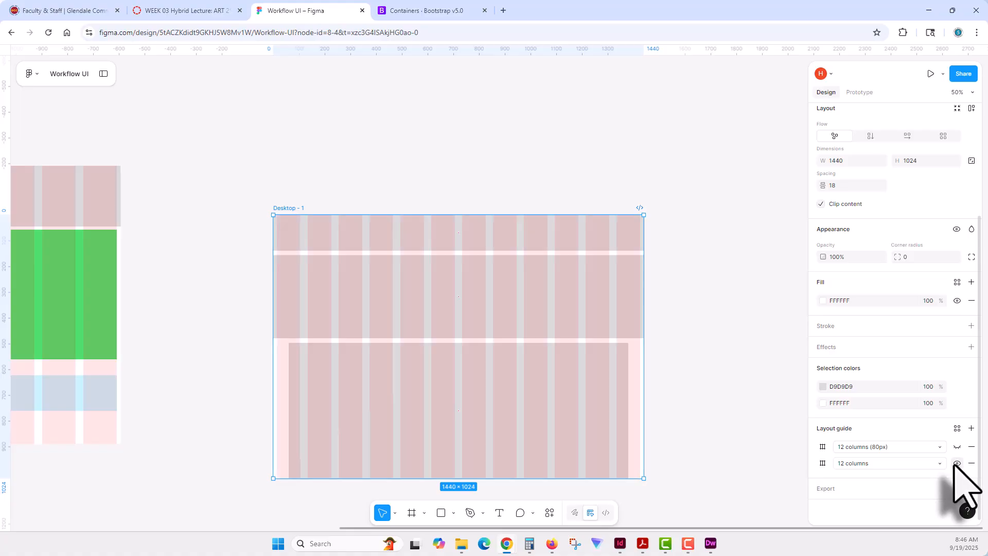